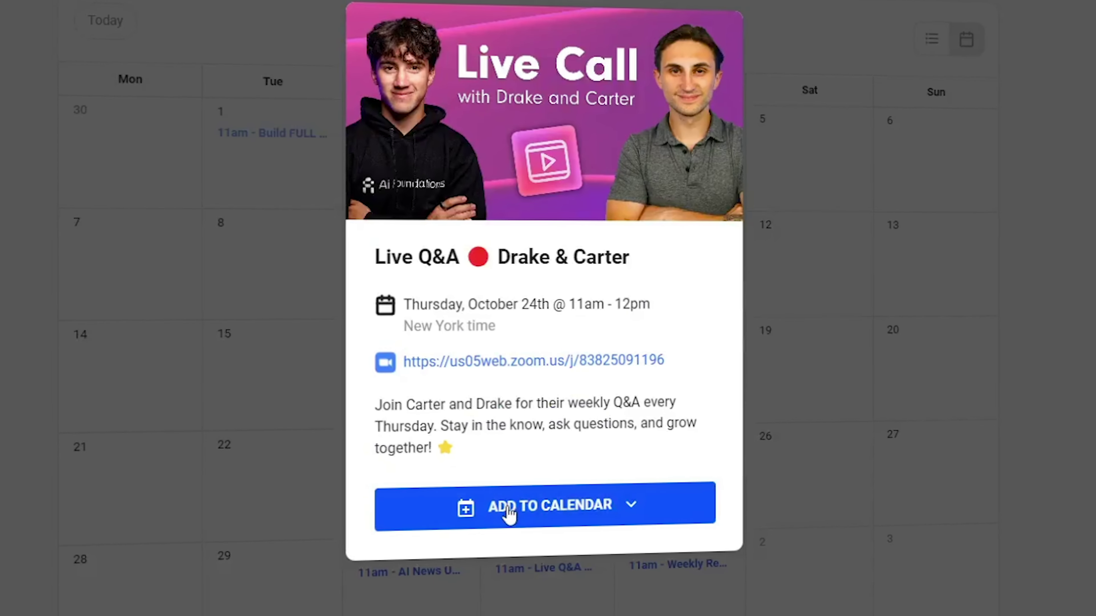
- Check Skool's Add to Calendar options, then open the Ai Basics course in the Classroom
{"action": "left_click", "coordinate": [513, 507]}
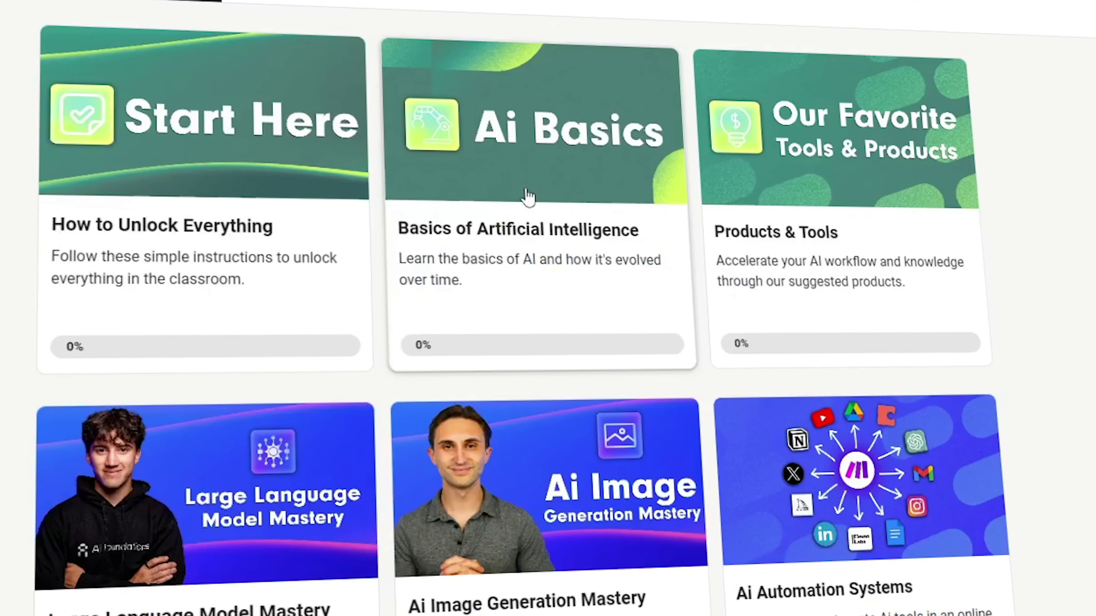
{"action": "left_click", "coordinate": [529, 206]}
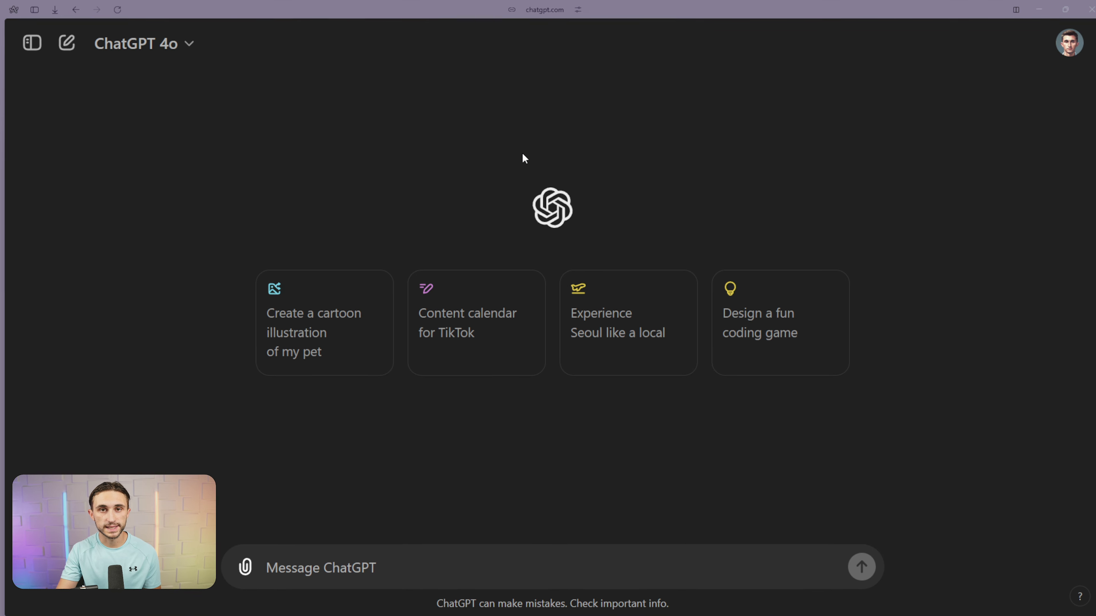
- Switch to GPT-4o with canvas and paste the 'Write a blog post on Healthy Habits for Busy Professionals.' prompt
{"action": "left_click", "coordinate": [164, 53]}
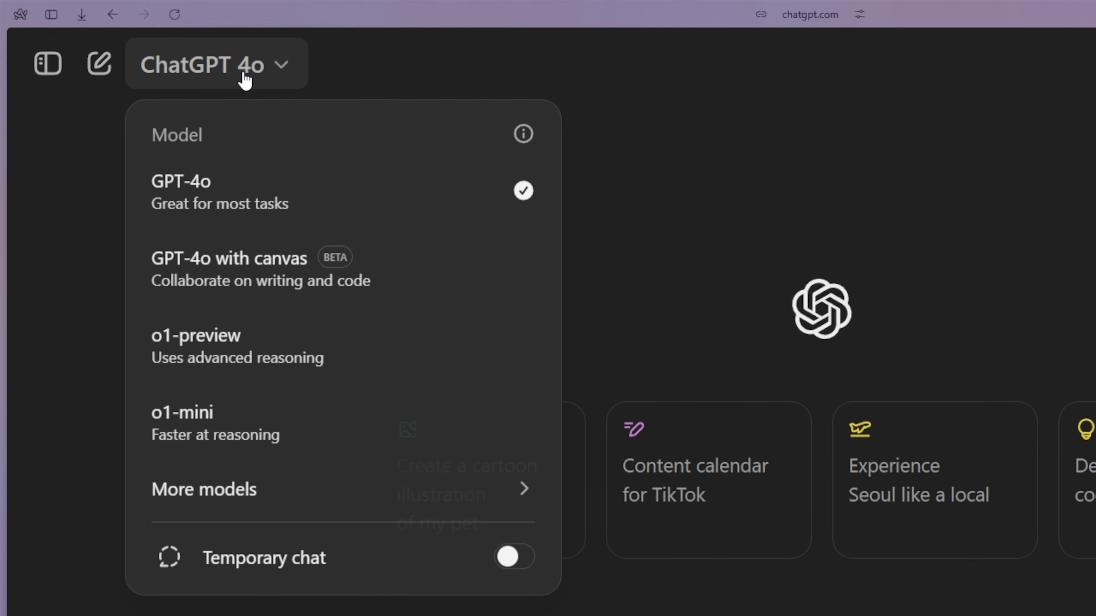
{"action": "left_click", "coordinate": [362, 288]}
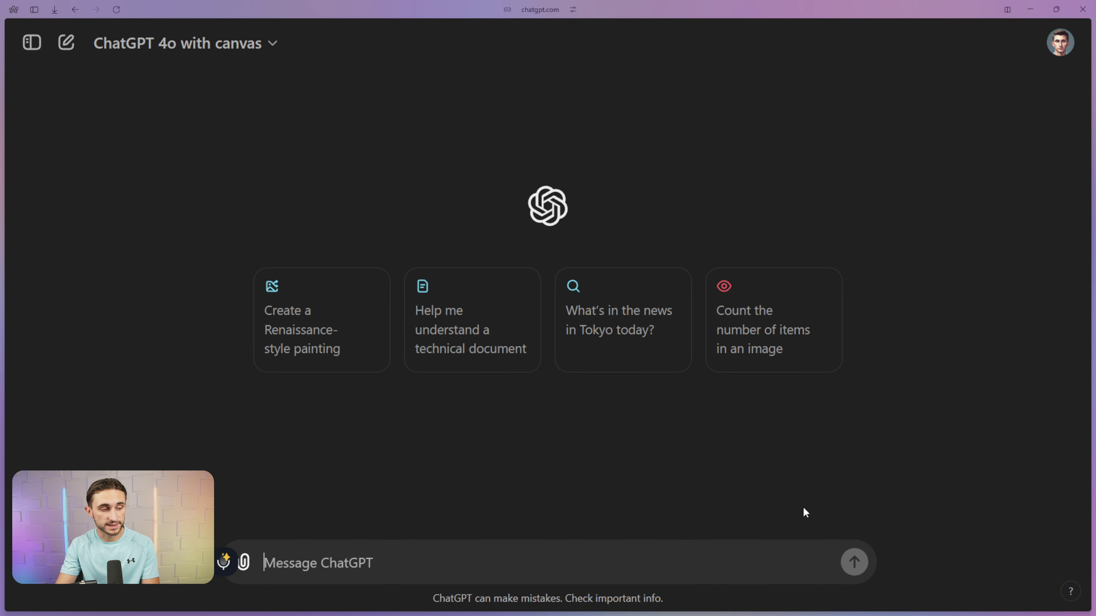
{"action": "type", "text": "Write a blog post on Healthy Habits for Busy Professionals."}
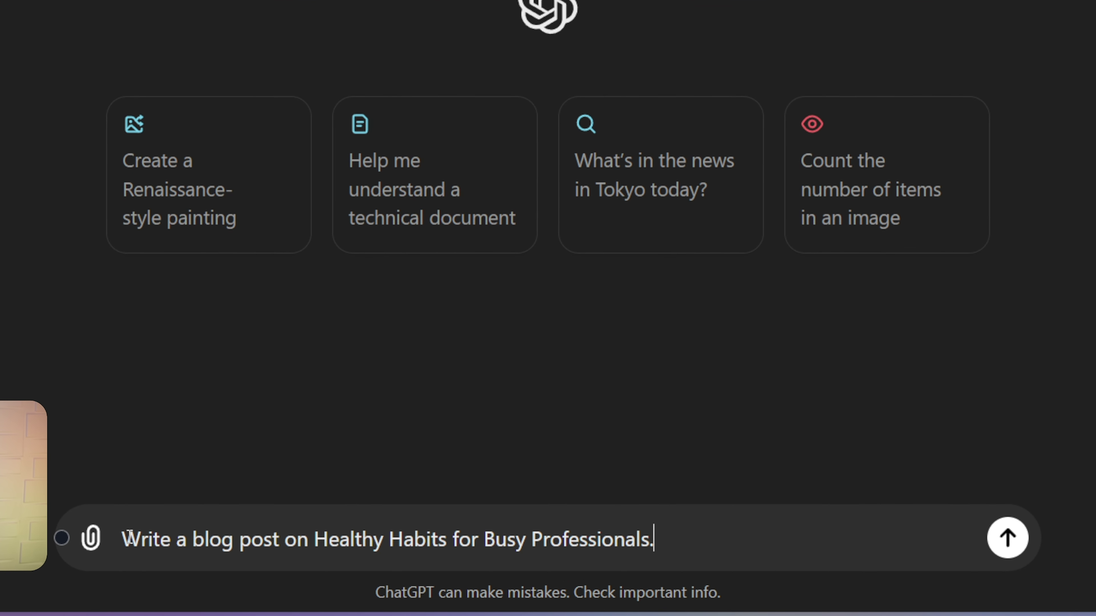
{"action": "left_click_drag", "start_coordinate": [130, 537], "coordinate": [656, 536]}
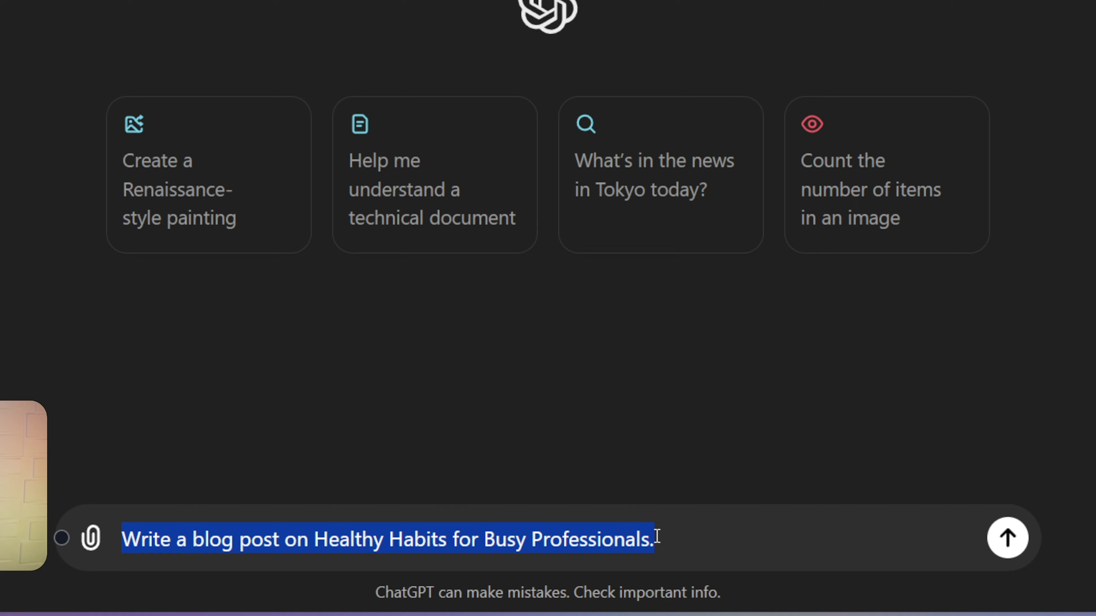
{"action": "left_click", "coordinate": [672, 537]}
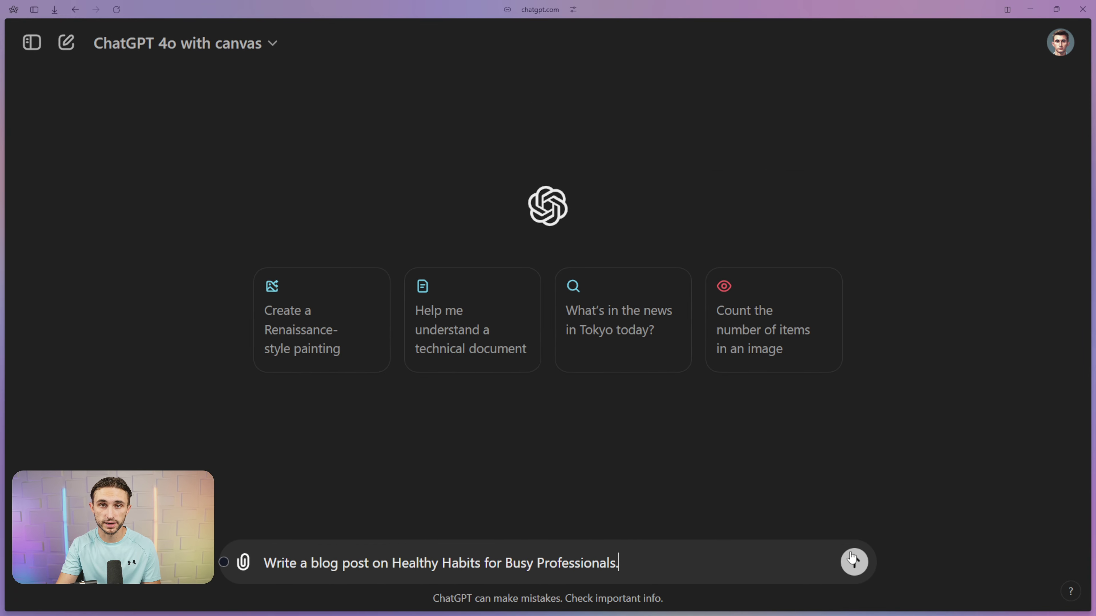
- Send the prompt to generate the Healthy Habits for Busy Professionals blog post in canvas
{"action": "left_click", "coordinate": [853, 561]}
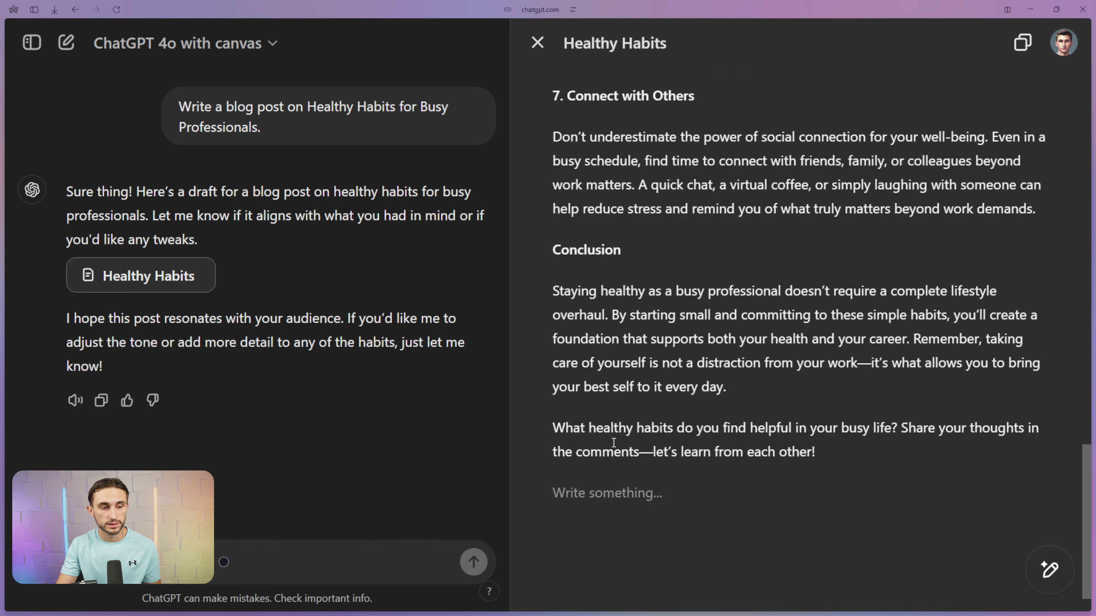
{"action": "scroll", "coordinate": [621, 438], "scroll_direction": "up", "scroll_amount": 10}
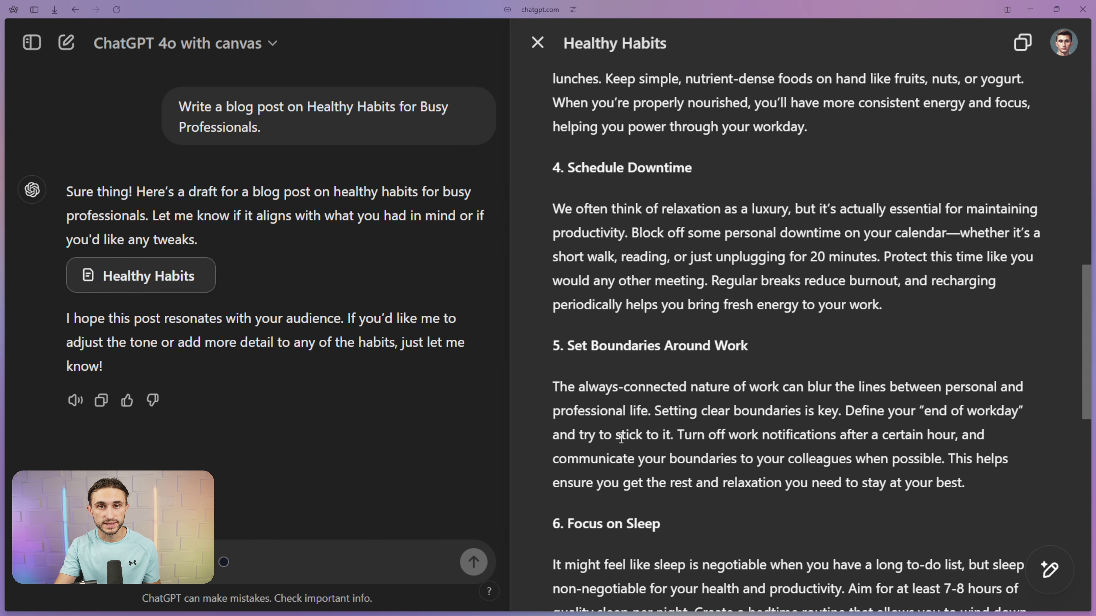
{"action": "scroll", "coordinate": [621, 438], "scroll_direction": "up", "scroll_amount": 15}
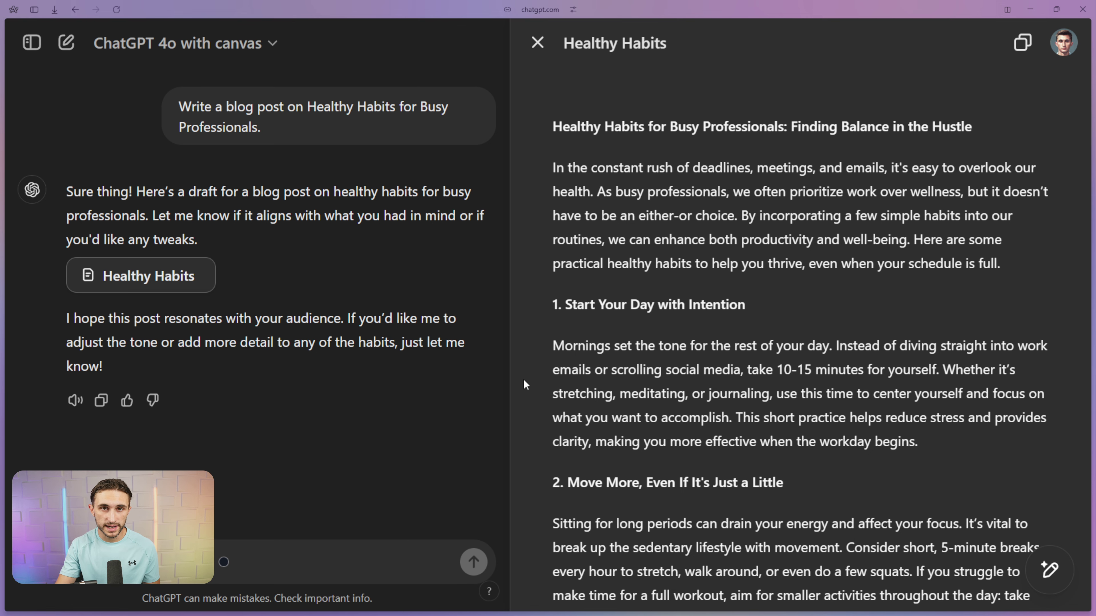
{"action": "scroll", "coordinate": [937, 385], "scroll_direction": "down", "scroll_amount": 1}
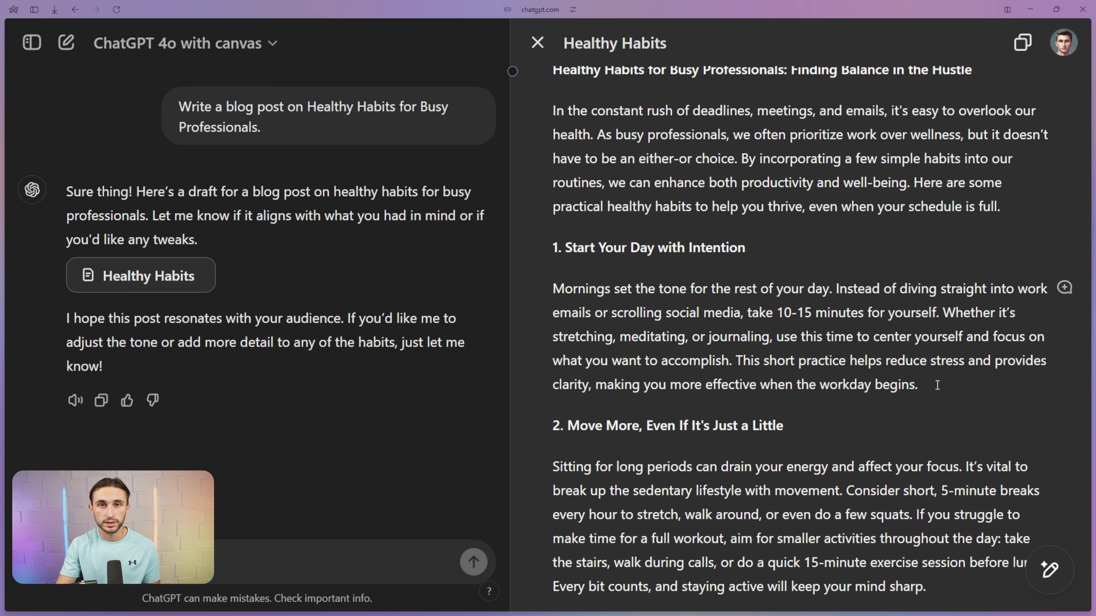
- Ask ChatGPT to add daily morning affirmations to the 'Start Your Day with Intention' section
{"action": "left_click_drag", "start_coordinate": [938, 385], "coordinate": [558, 247]}
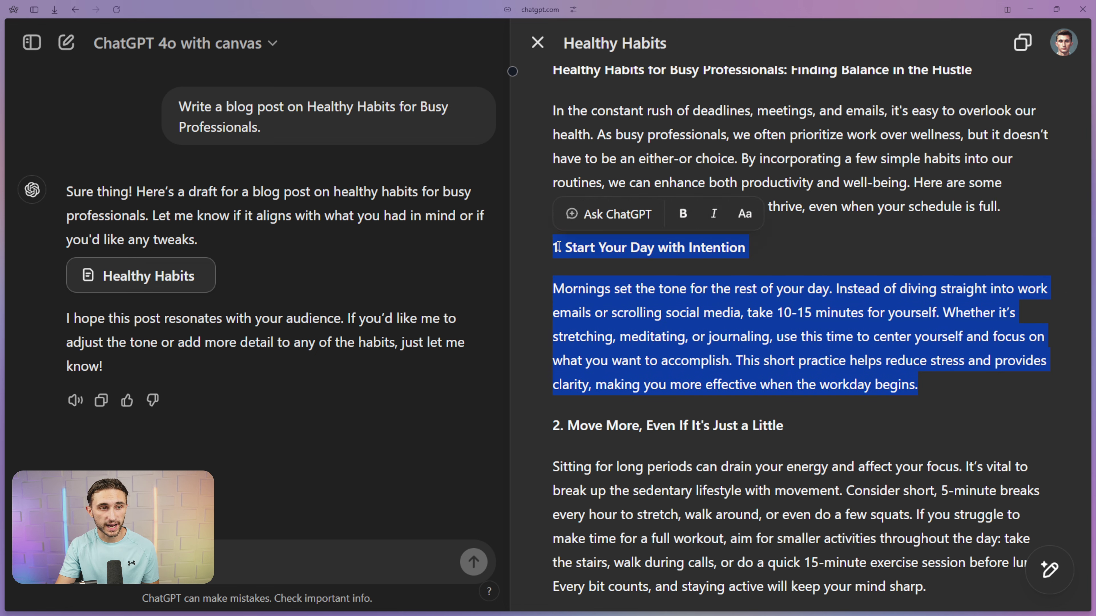
{"action": "left_click", "coordinate": [604, 214]}
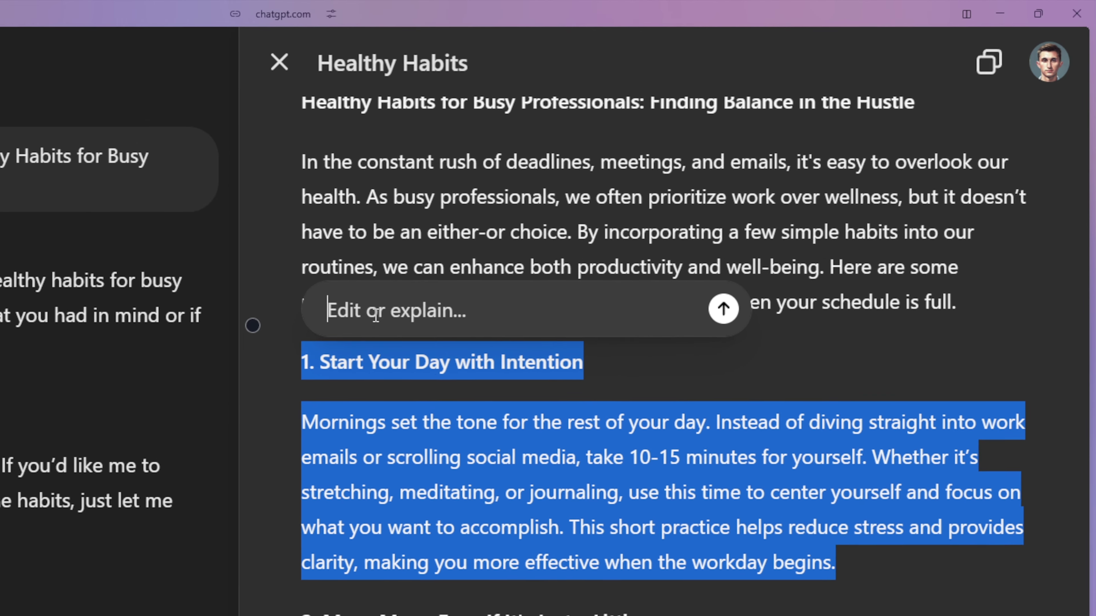
{"action": "type", "text": "L"}
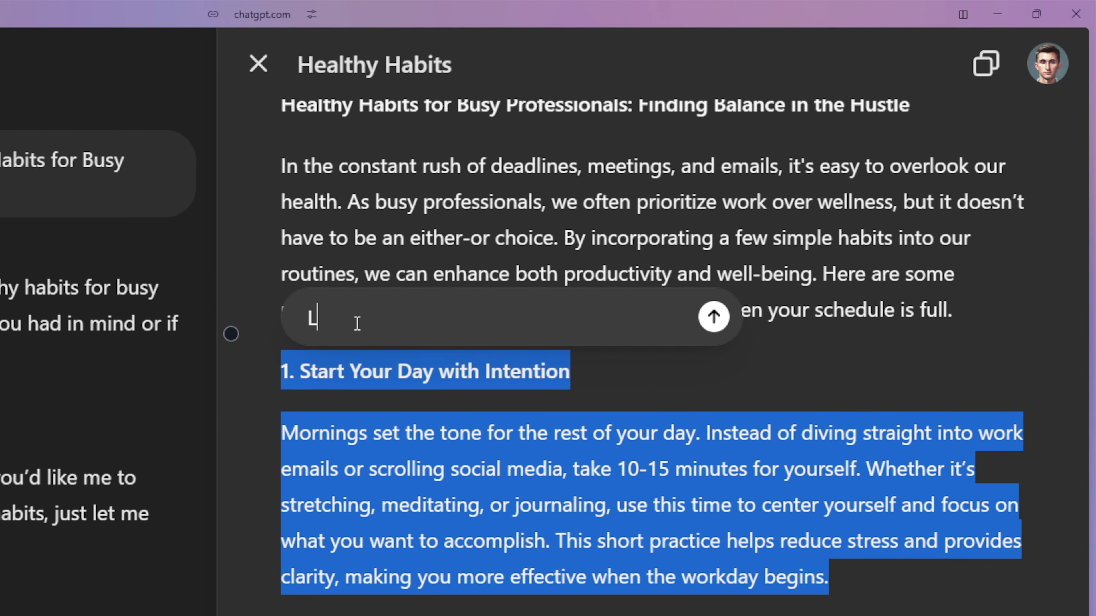
{"action": "type", "text": "ist some affirm"}
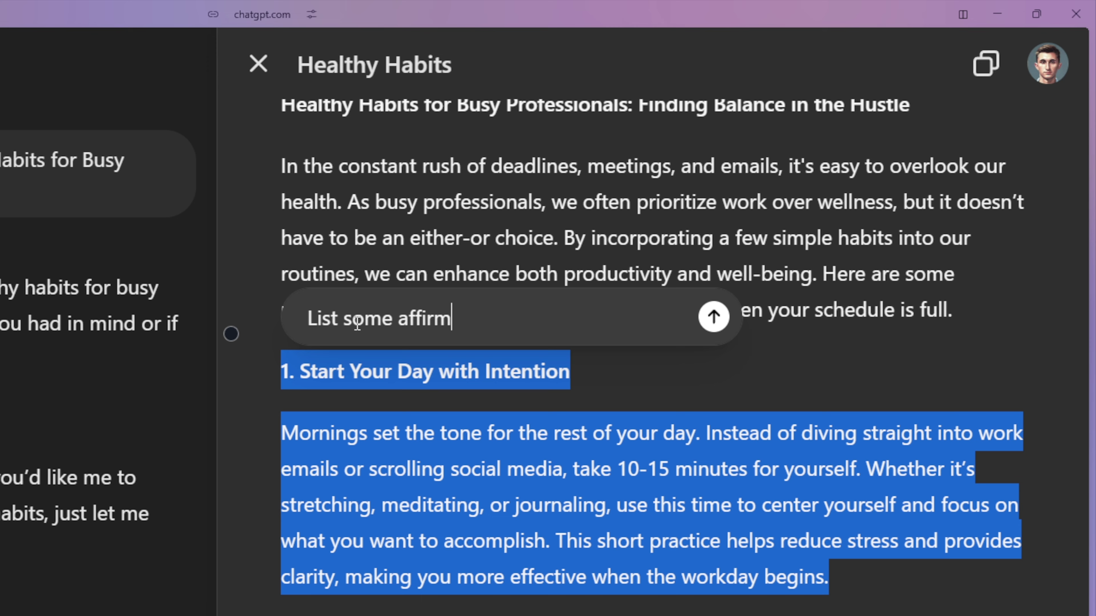
{"action": "type", "text": "ations here that I c"}
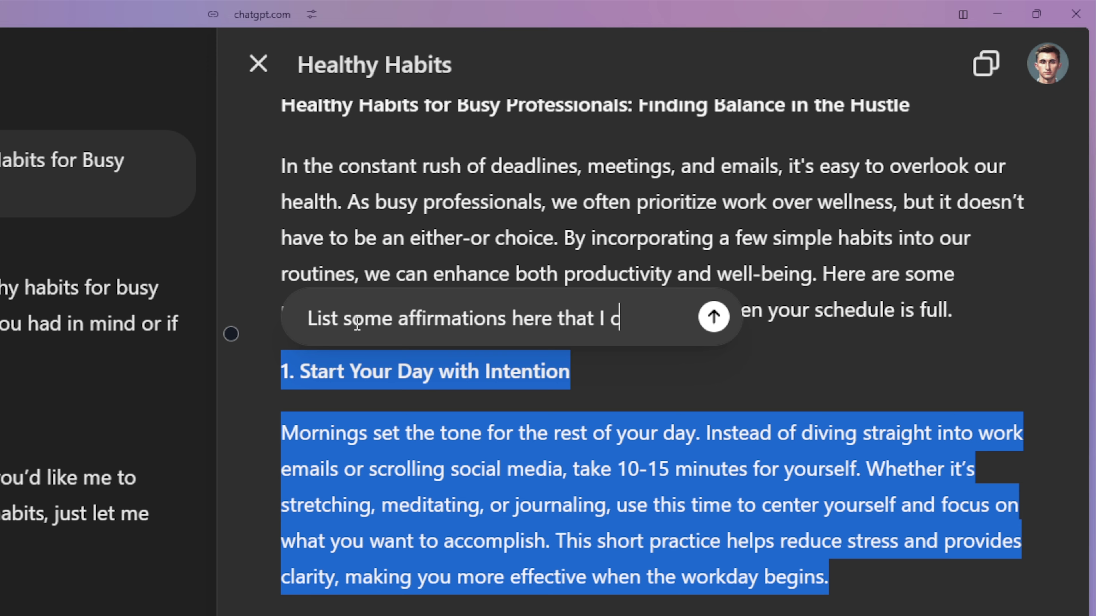
{"action": "type", "text": "an conduct ever"}
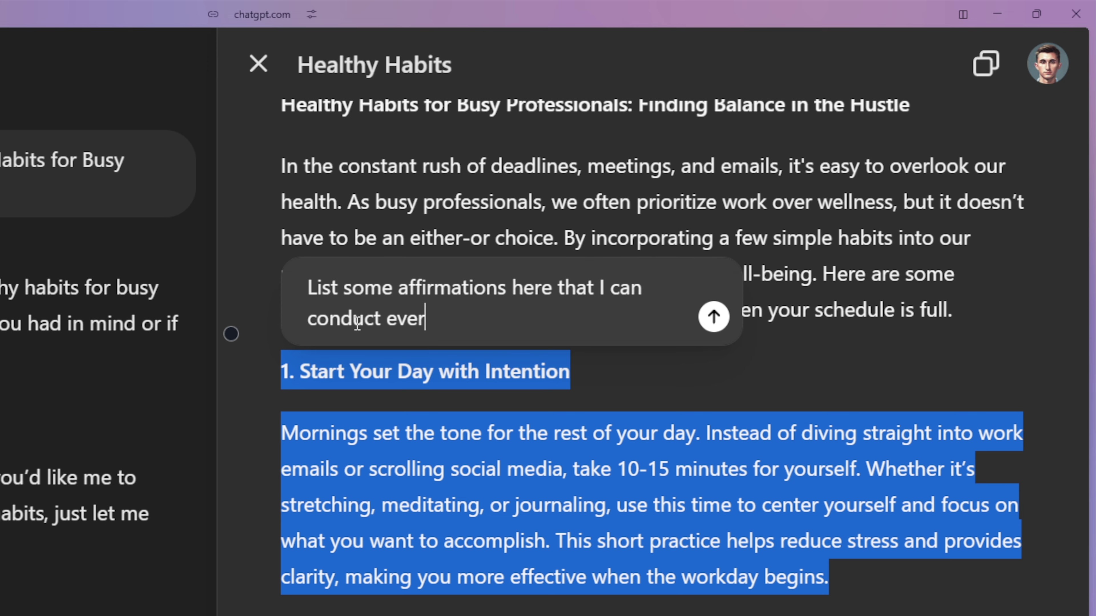
{"action": "type", "text": "y morning."}
{"action": "key", "text": "Return"}
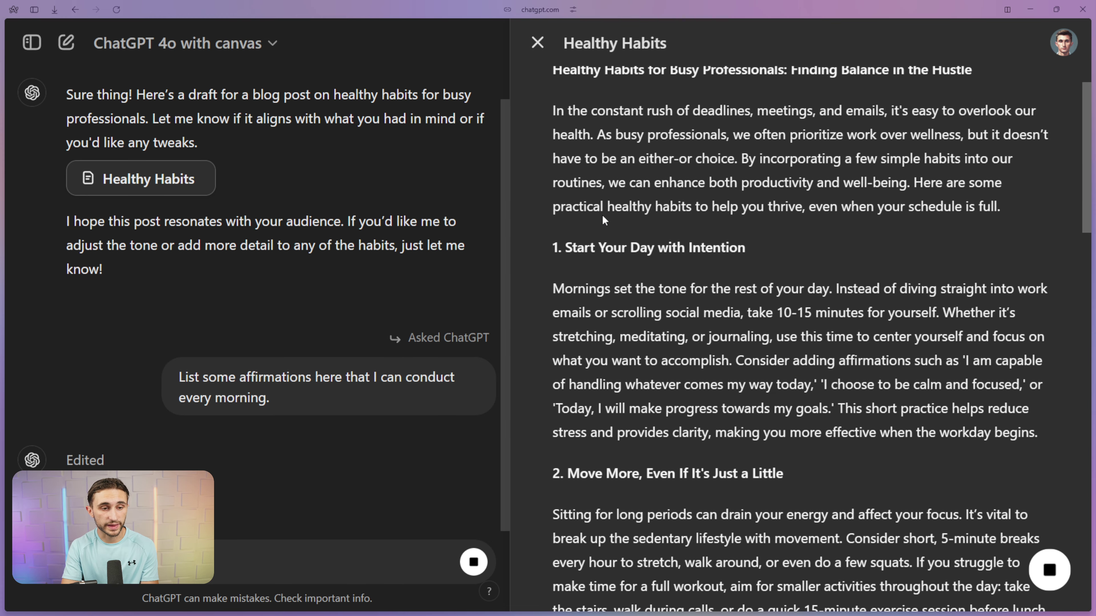
- Ask ChatGPT to turn section 1's morning affirmations into bullet points
{"action": "left_click_drag", "start_coordinate": [1037, 432], "coordinate": [557, 247]}
{"action": "left_click", "coordinate": [609, 214]}
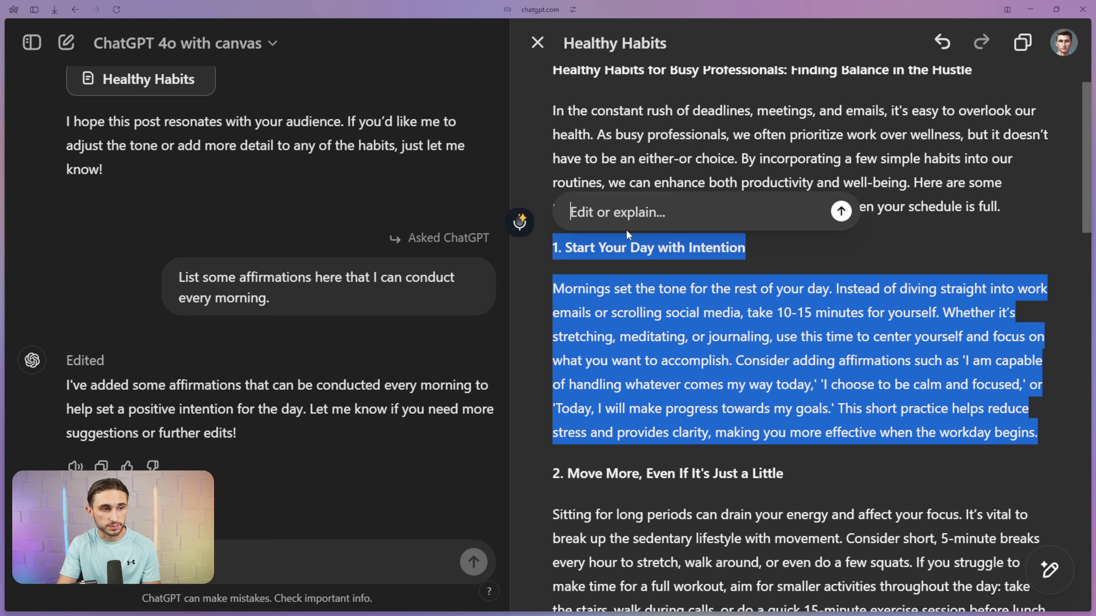
{"action": "type", "text": "Turn t"}
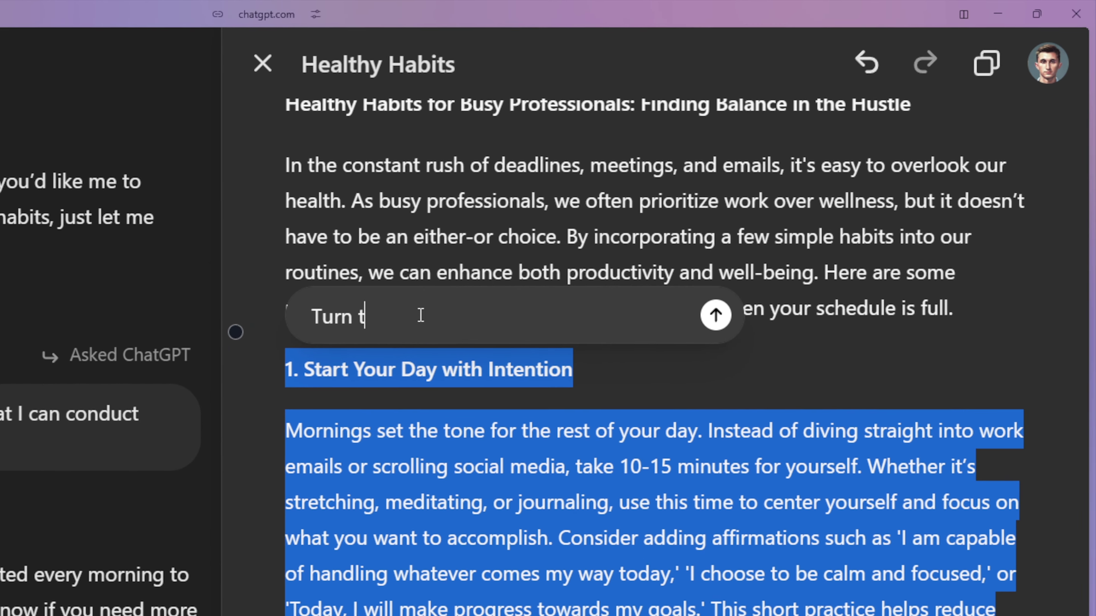
{"action": "type", "text": "his part into partia"}
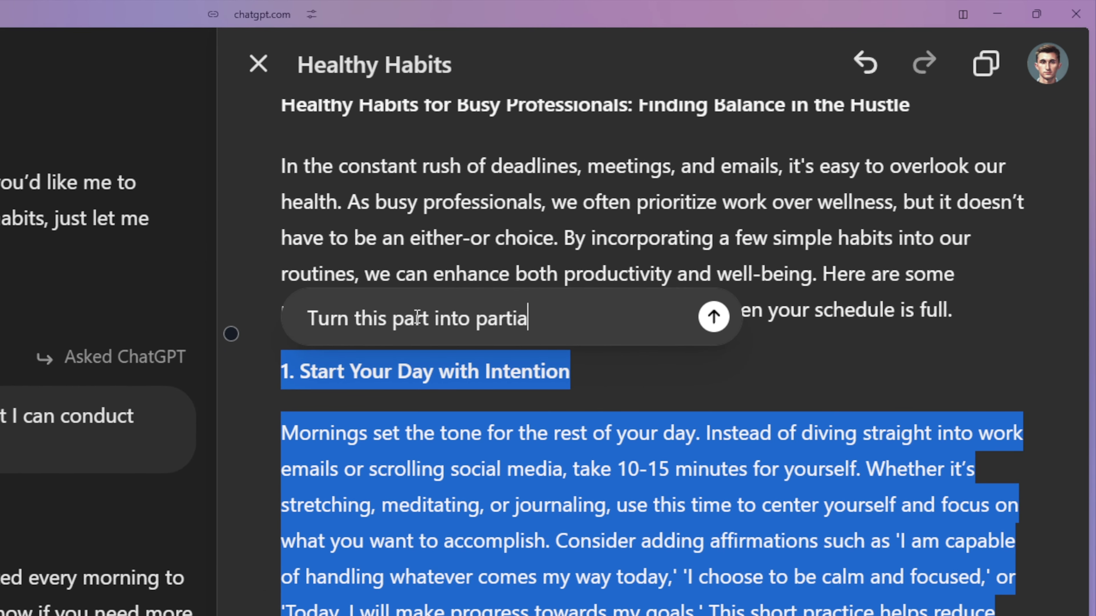
{"action": "type", "text": "l bullet points for th"}
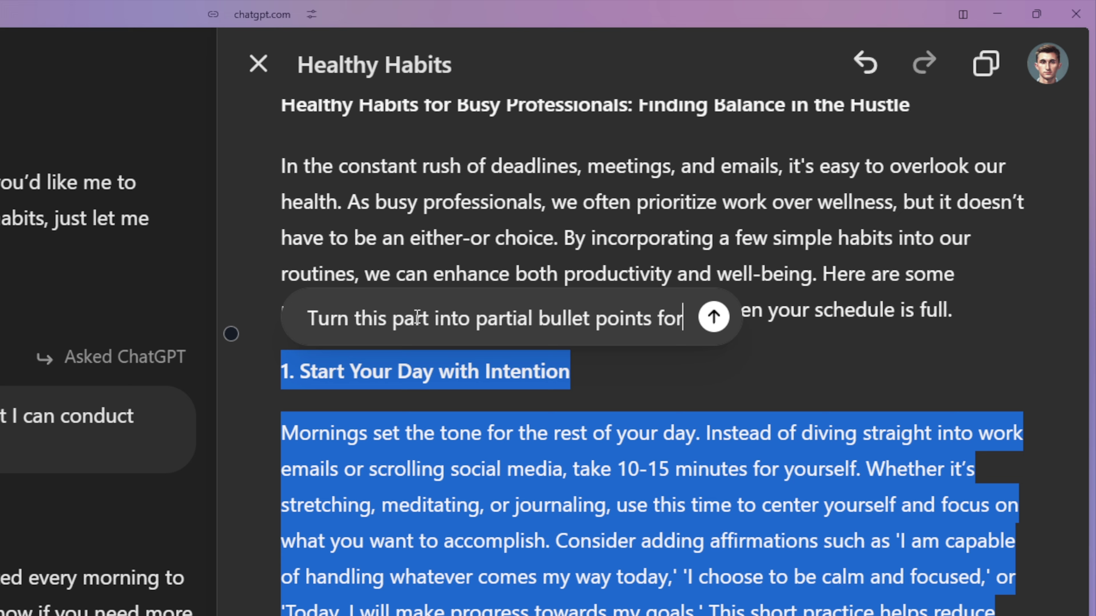
{"action": "type", "text": "e affirmation reps"}
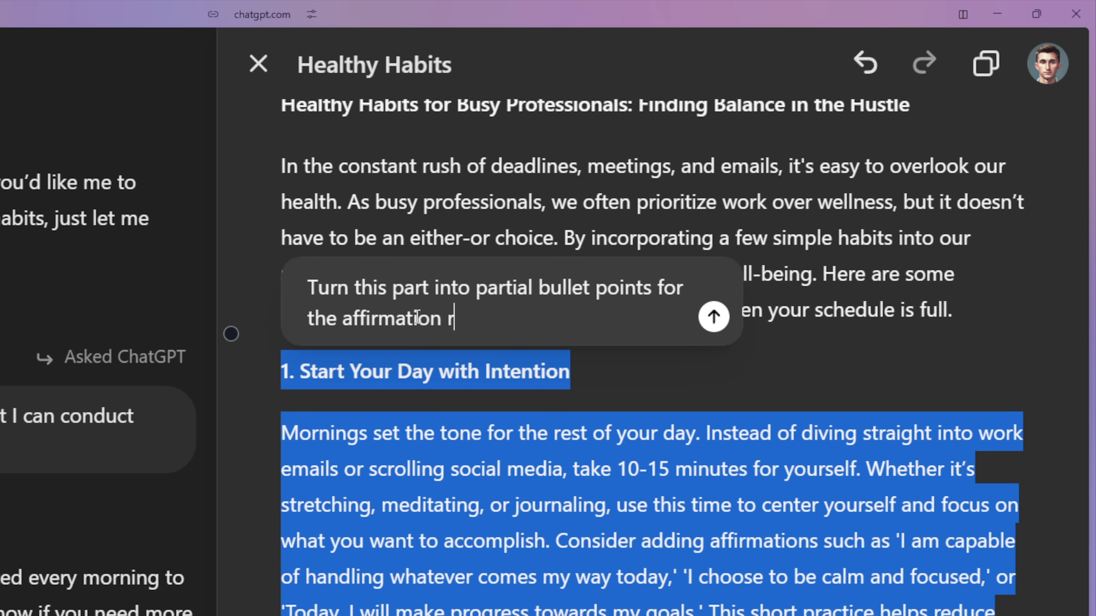
{"action": "key", "text": "Return"}
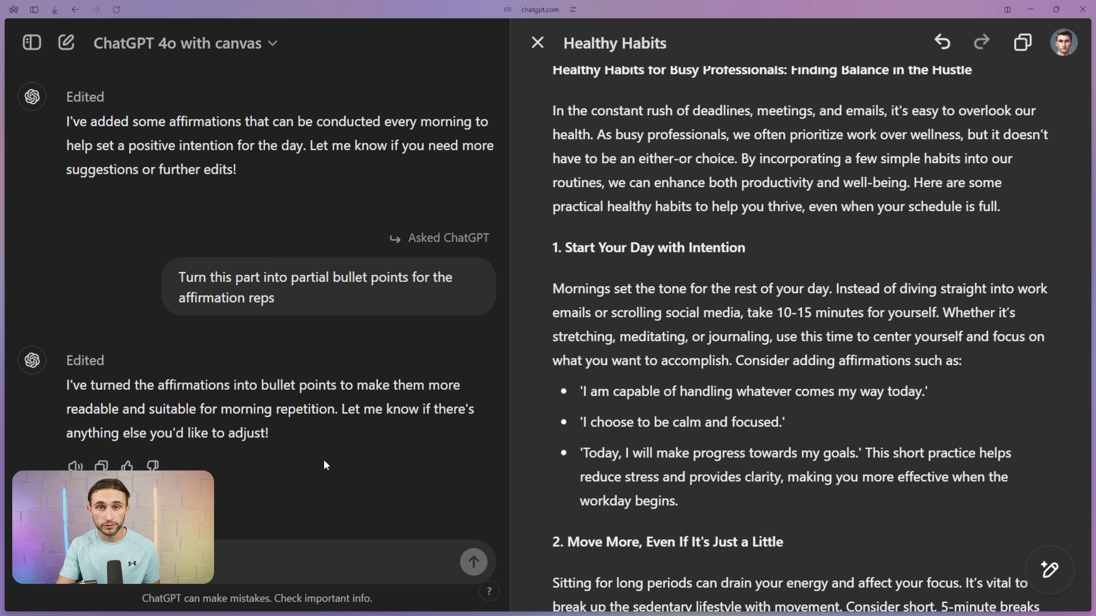
- Shorten the whole Healthy Habits post by 50% with the canvas length slider
{"action": "mouse_move", "coordinate": [1052, 571]}
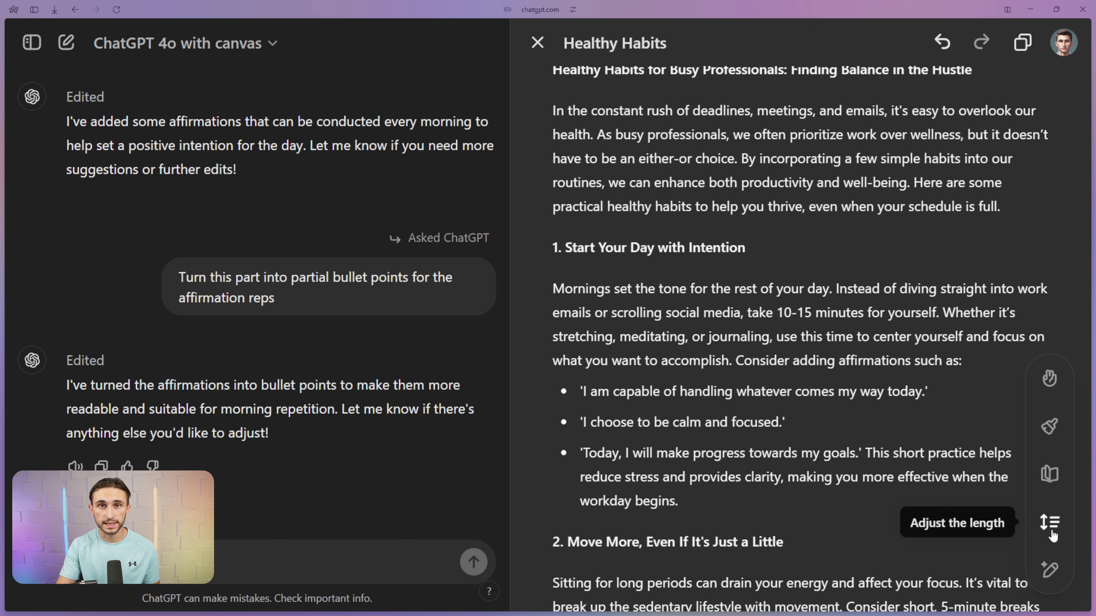
{"action": "left_click", "coordinate": [1051, 530]}
{"action": "left_click_drag", "start_coordinate": [1055, 479], "coordinate": [1049, 497]}
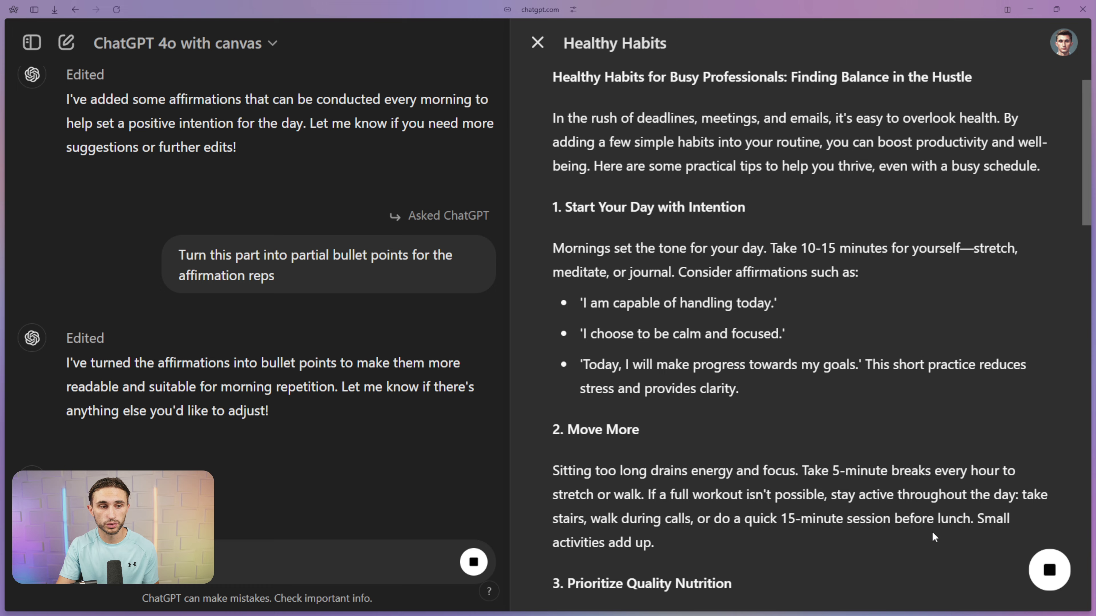
{"action": "scroll", "coordinate": [1093, 378], "scroll_direction": "down", "scroll_amount": 9}
{"action": "scroll", "coordinate": [1094, 377], "scroll_direction": "down", "scroll_amount": 10}
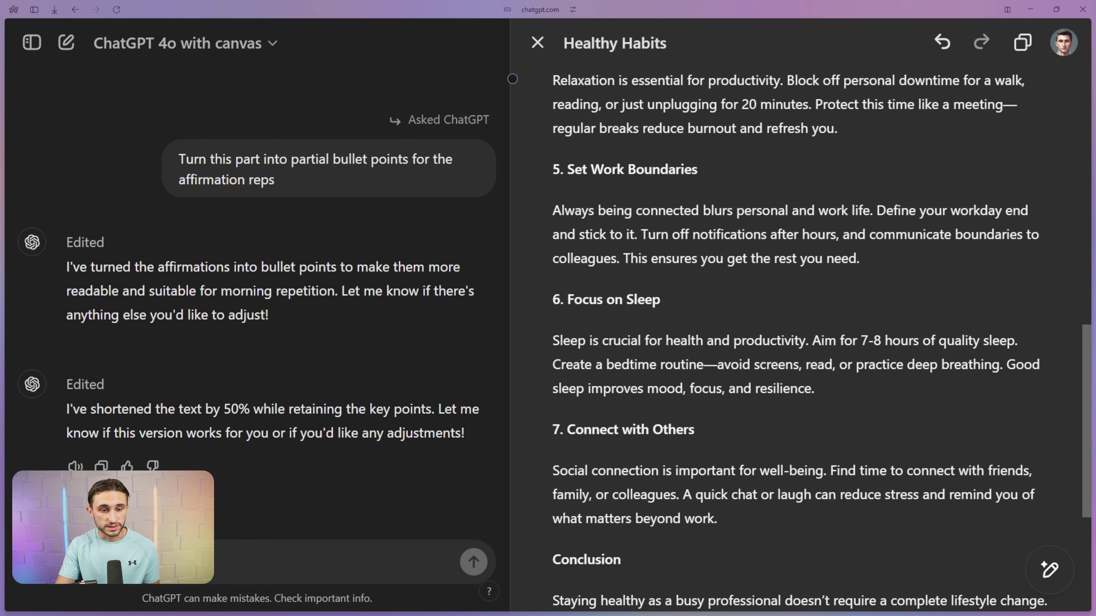
- Rewrite the post at College reading level using the canvas reading level slider
{"action": "mouse_move", "coordinate": [1057, 571]}
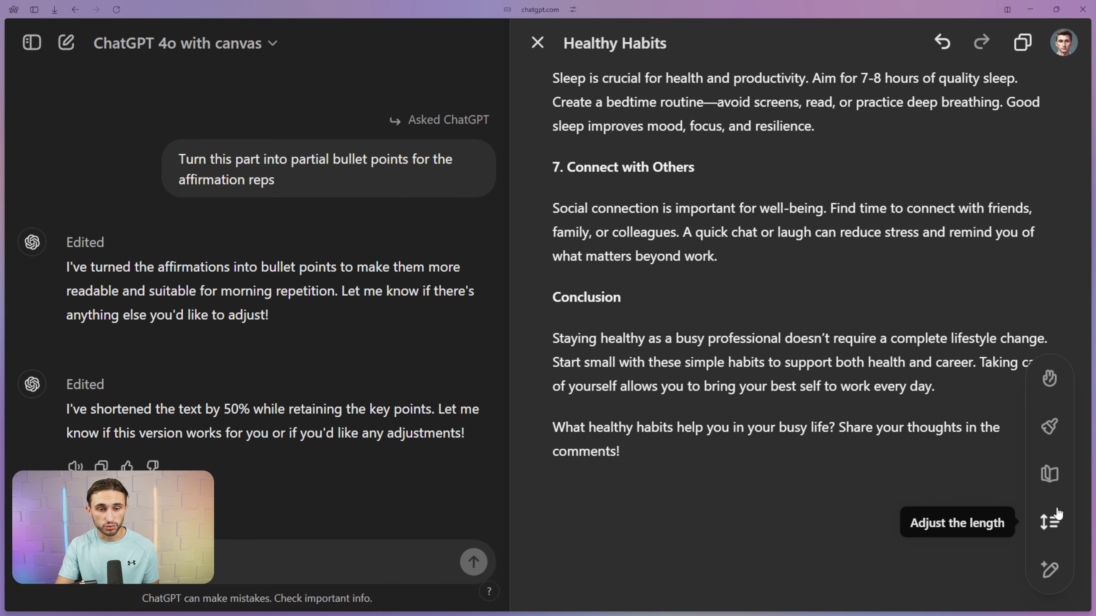
{"action": "left_click", "coordinate": [1053, 481]}
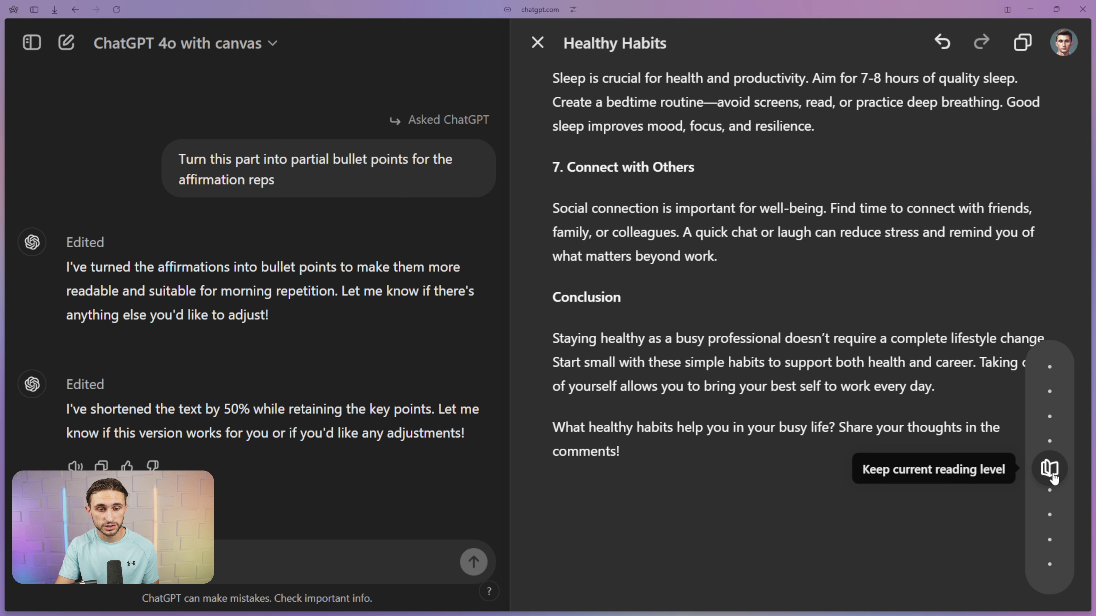
{"action": "left_click_drag", "start_coordinate": [1052, 481], "coordinate": [1050, 427]}
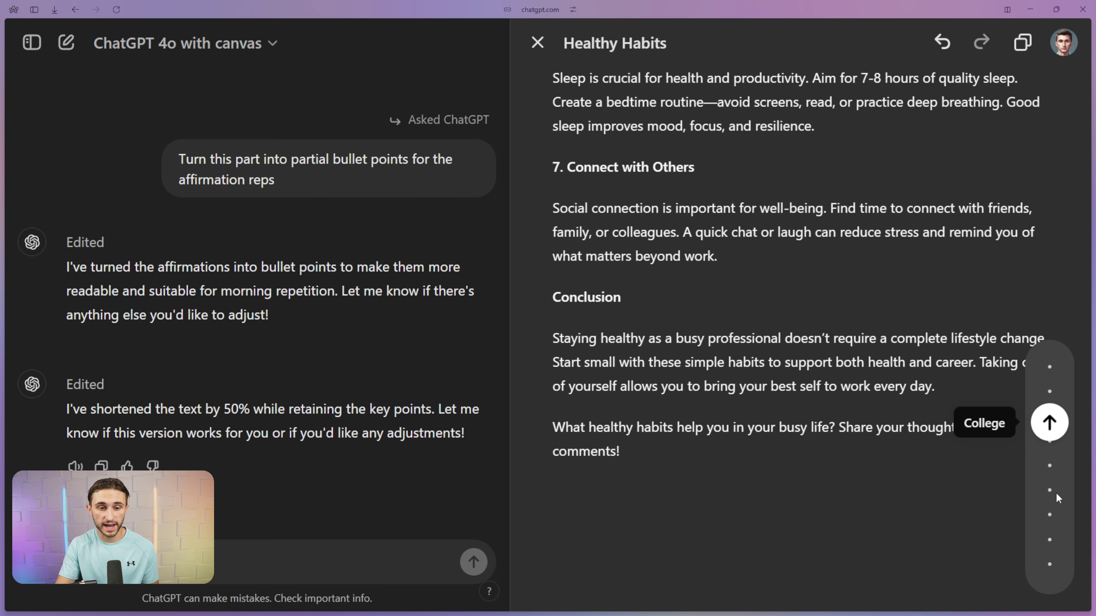
{"action": "left_click", "coordinate": [1050, 423]}
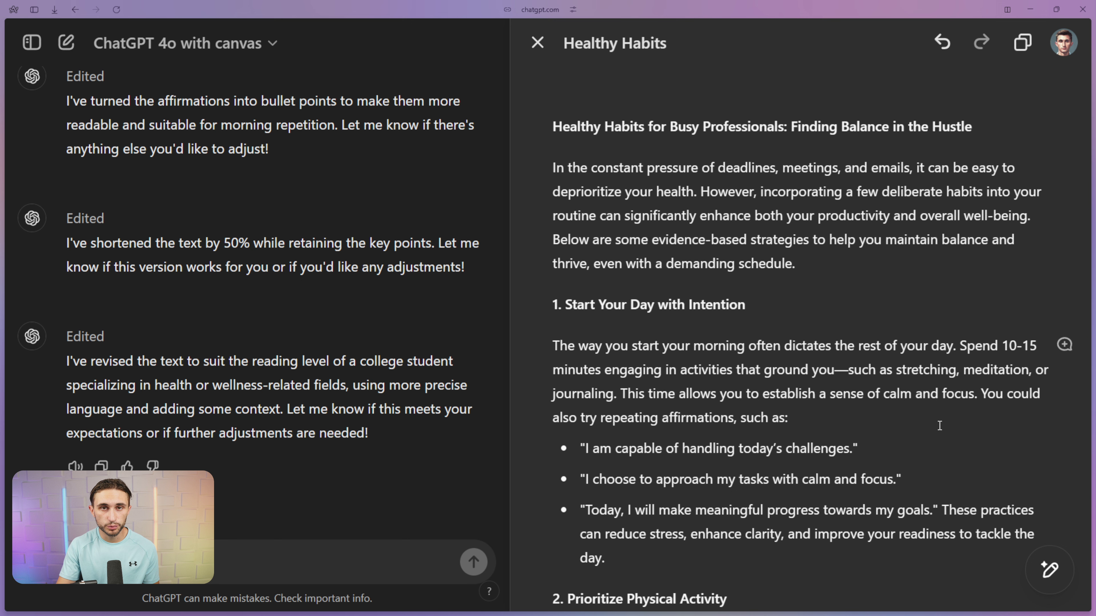
- Request suggested edits for the post and read the 'Failed to comment' reply
{"action": "mouse_move", "coordinate": [1042, 567]}
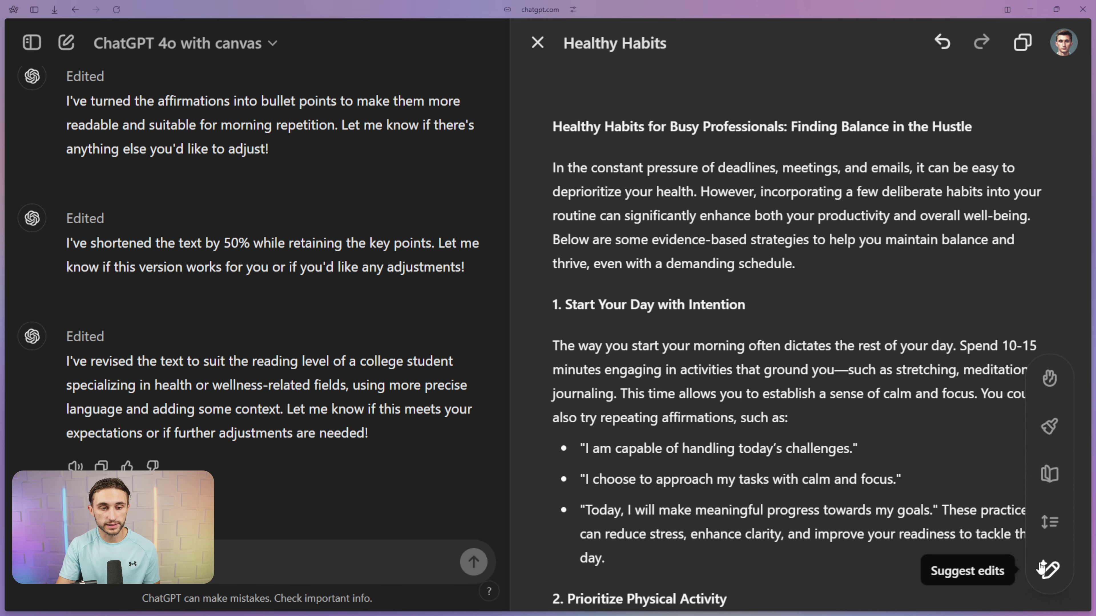
{"action": "left_click", "coordinate": [1045, 570]}
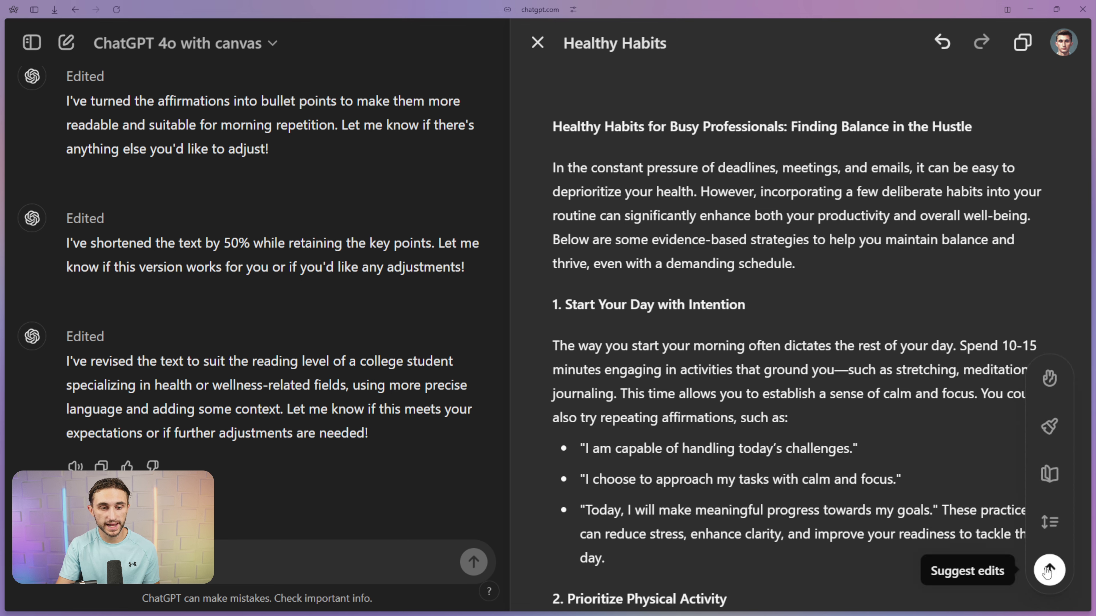
{"action": "left_click", "coordinate": [1047, 571]}
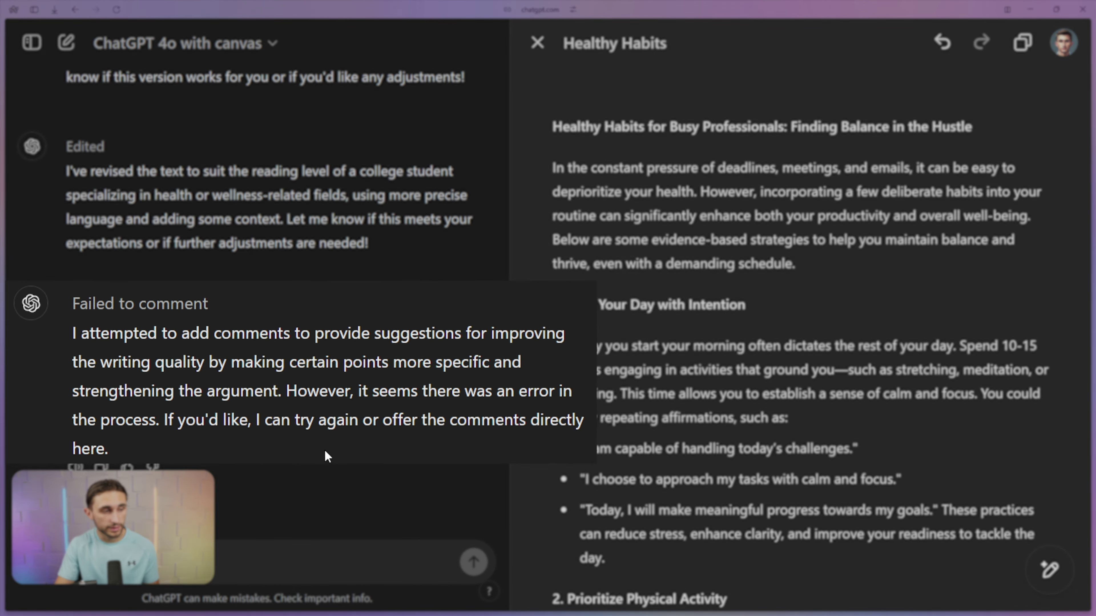
{"action": "left_click_drag", "start_coordinate": [344, 458], "coordinate": [74, 299]}
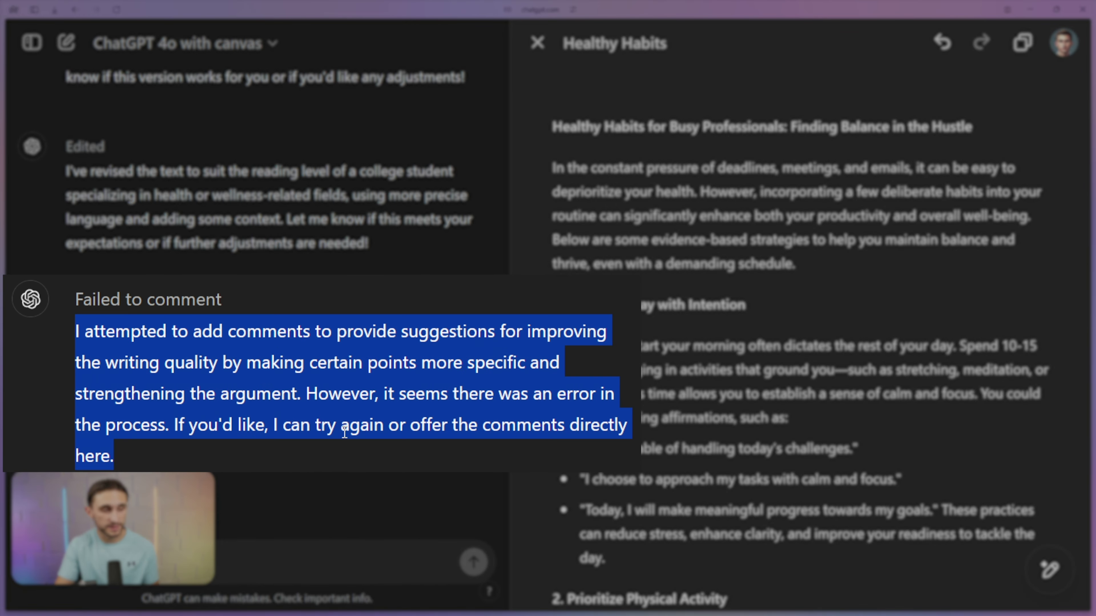
{"action": "left_click", "coordinate": [353, 456]}
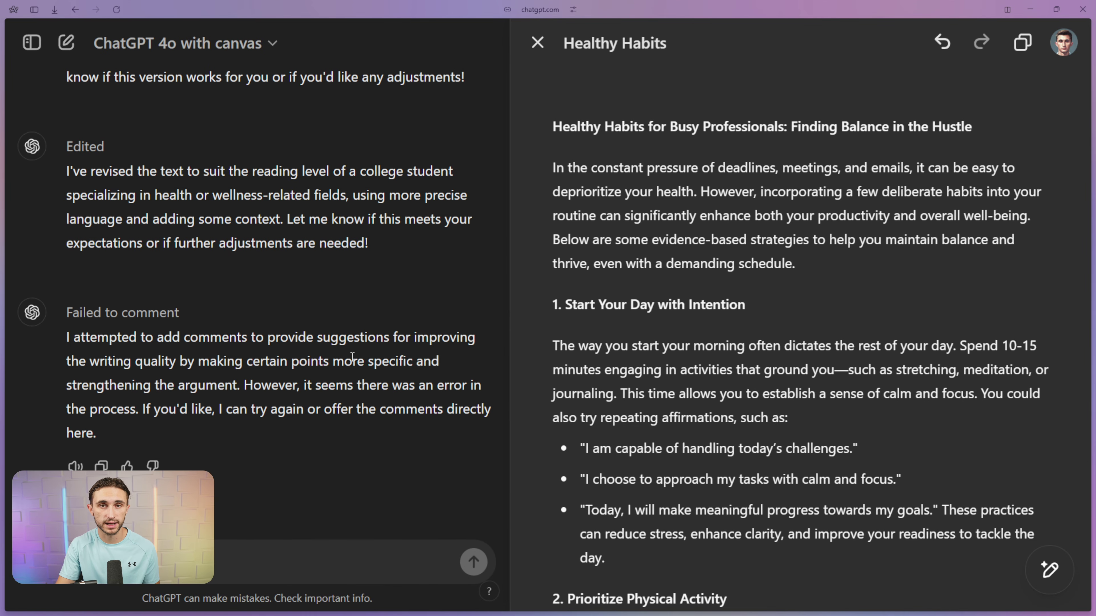
{"action": "mouse_move", "coordinate": [1052, 573]}
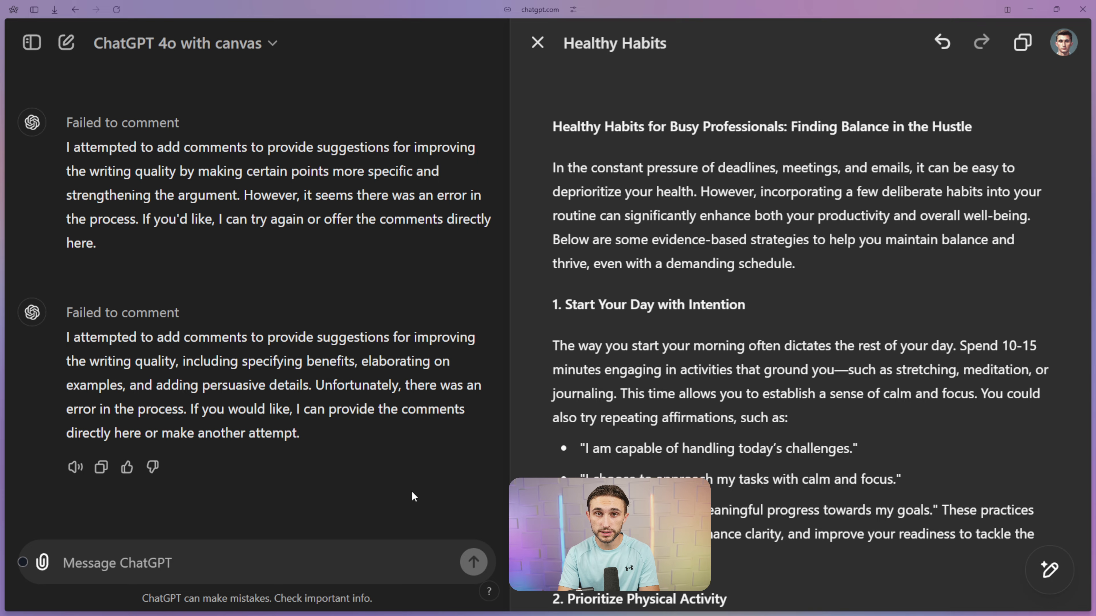
- Ask for the comments in chat with 'Give me the comments manually here in the chat'
{"action": "type", "text": "Give me the co"}
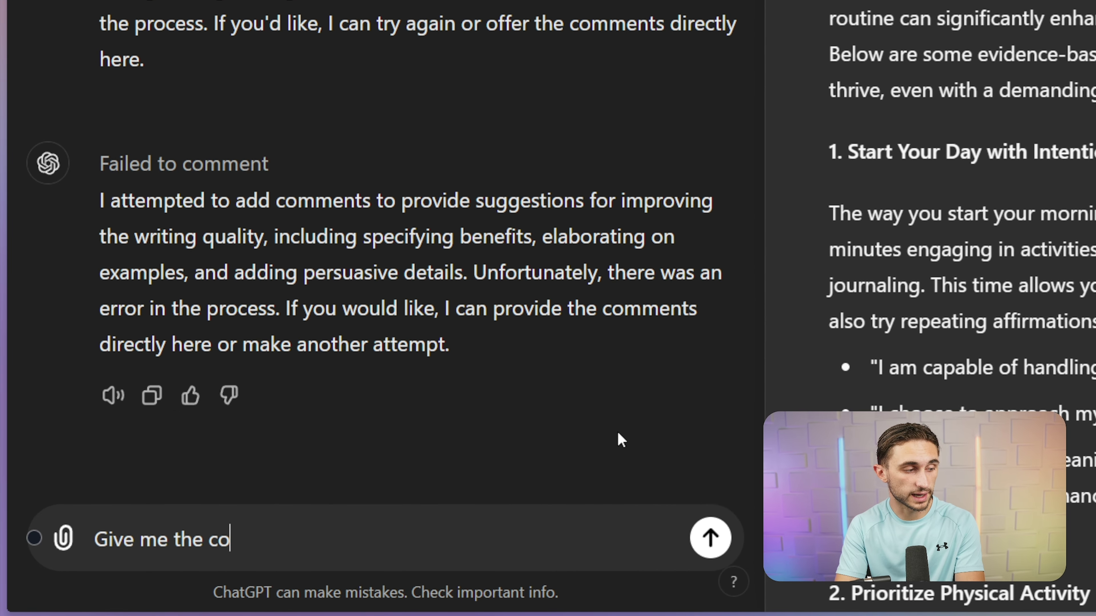
{"action": "type", "text": "mments manually here in the chat"}
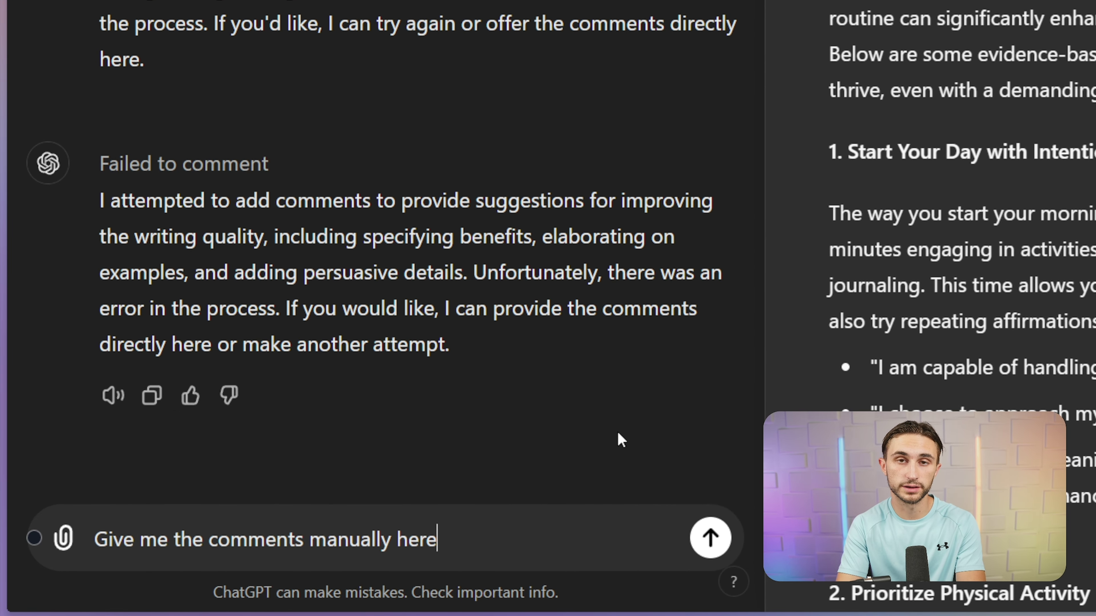
{"action": "key", "text": "Return"}
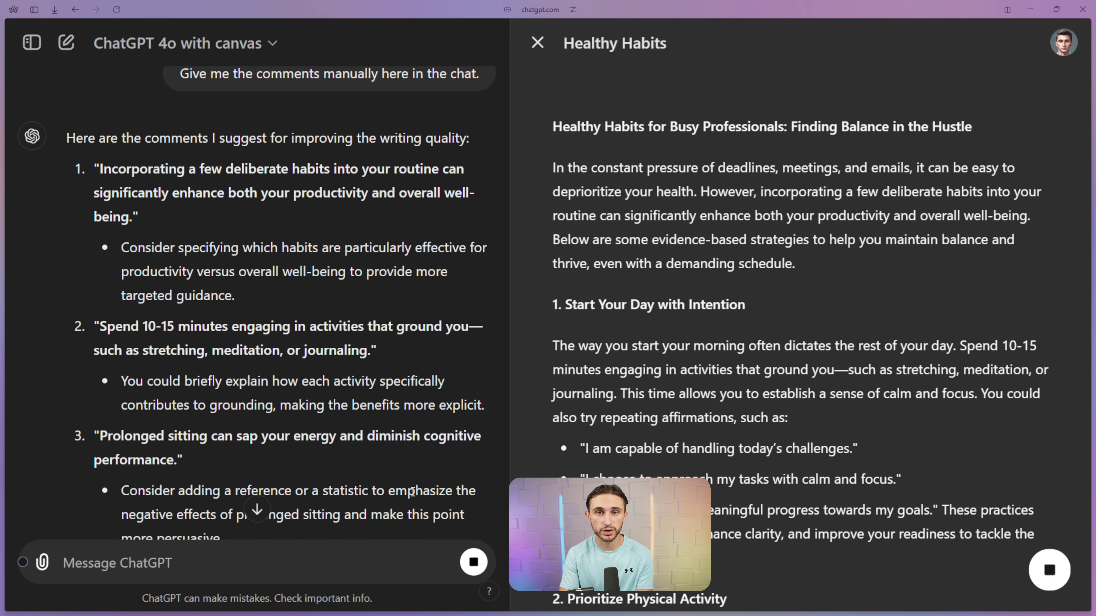
{"action": "triple_click", "coordinate": [97, 167]}
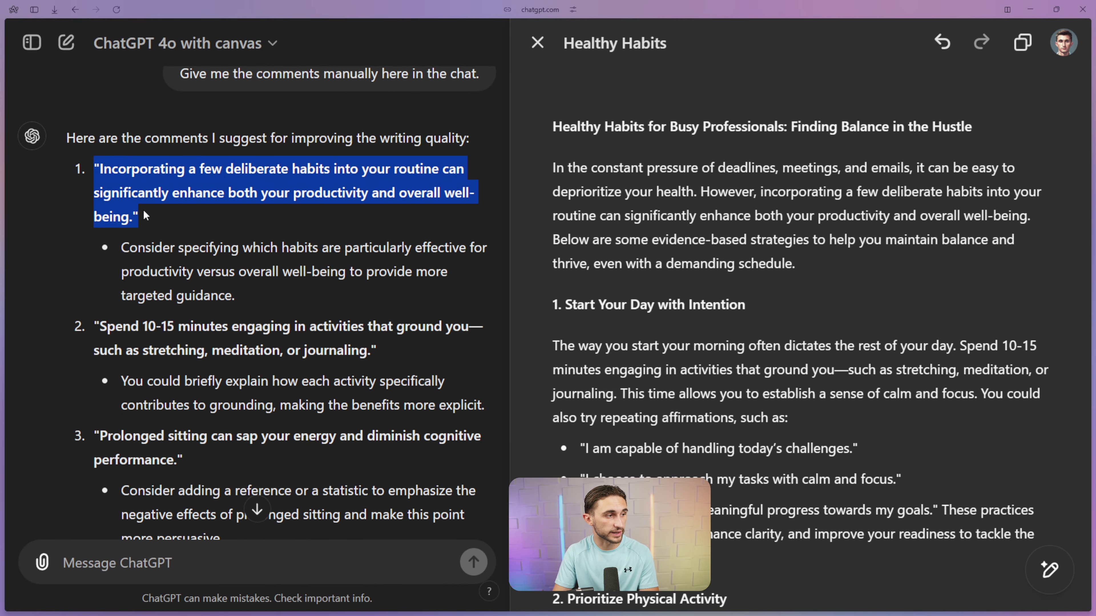
{"action": "left_click_drag", "start_coordinate": [94, 324], "coordinate": [377, 350]}
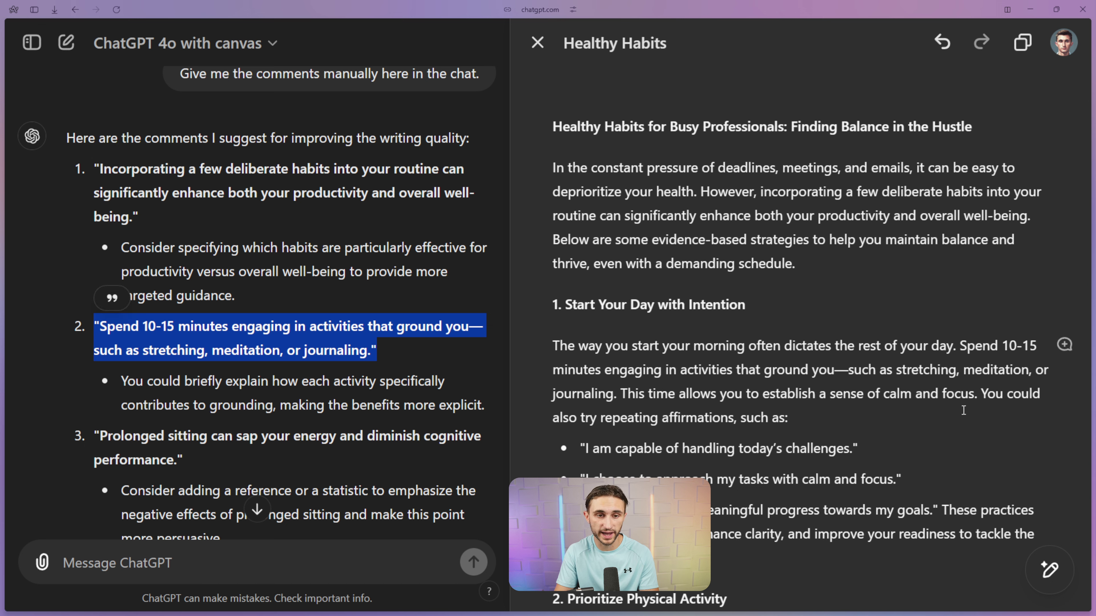
- Tell ChatGPT 'Go ahead and implement these improvements' to apply the suggested edits
{"action": "left_click", "coordinate": [243, 561]}
{"action": "type", "text": "Go ahead an"}
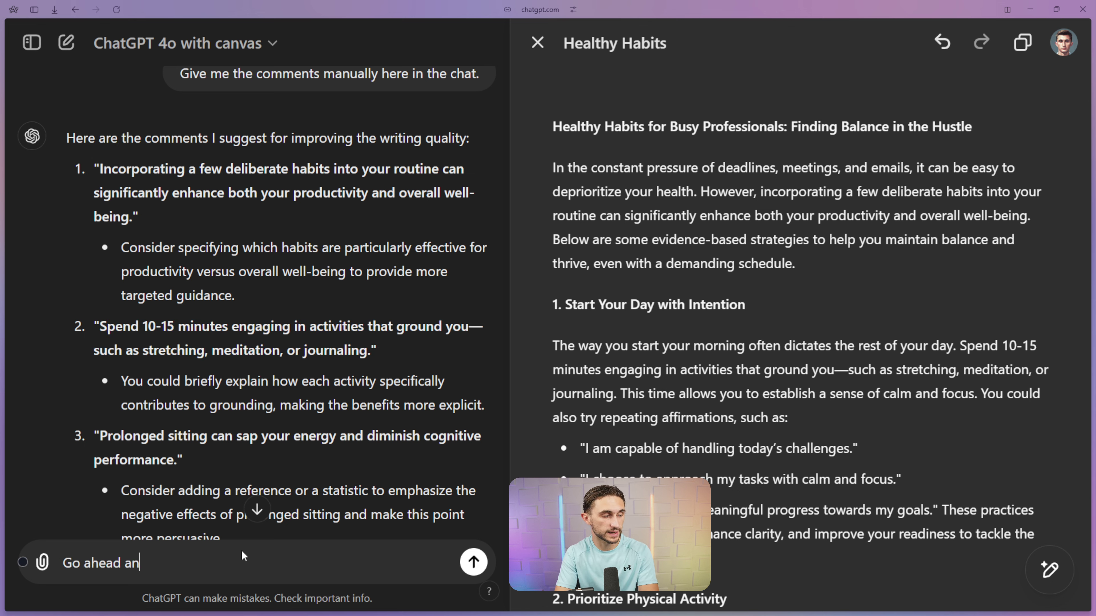
{"action": "type", "text": "d implement thes"}
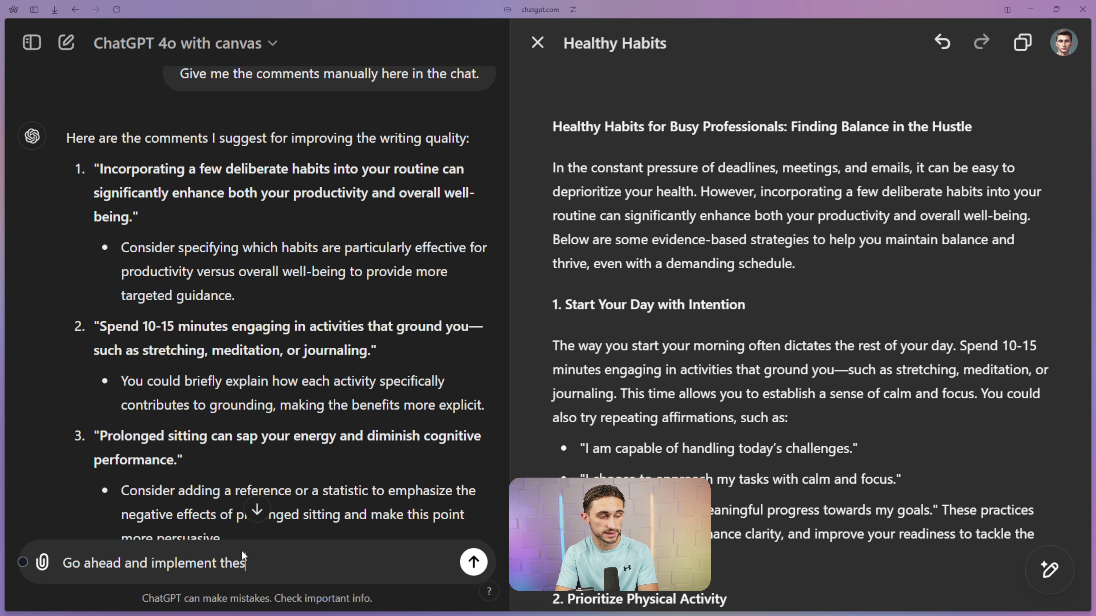
{"action": "type", "text": "e improvements"}
{"action": "key", "text": "Return"}
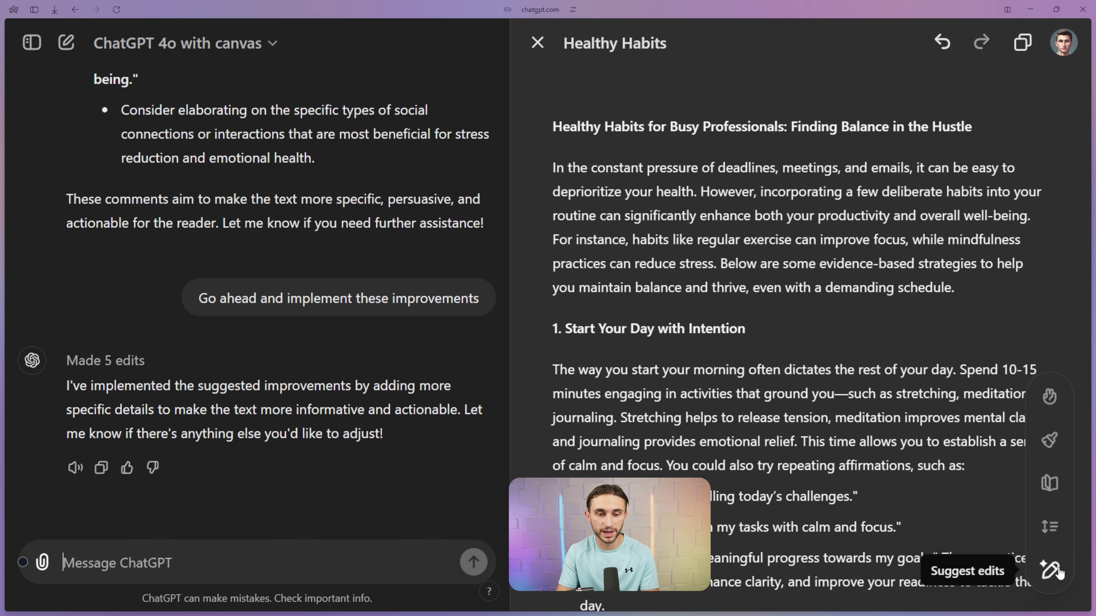
- Run the canvas Add final polish option on the post and review the result
{"action": "mouse_move", "coordinate": [1059, 573]}
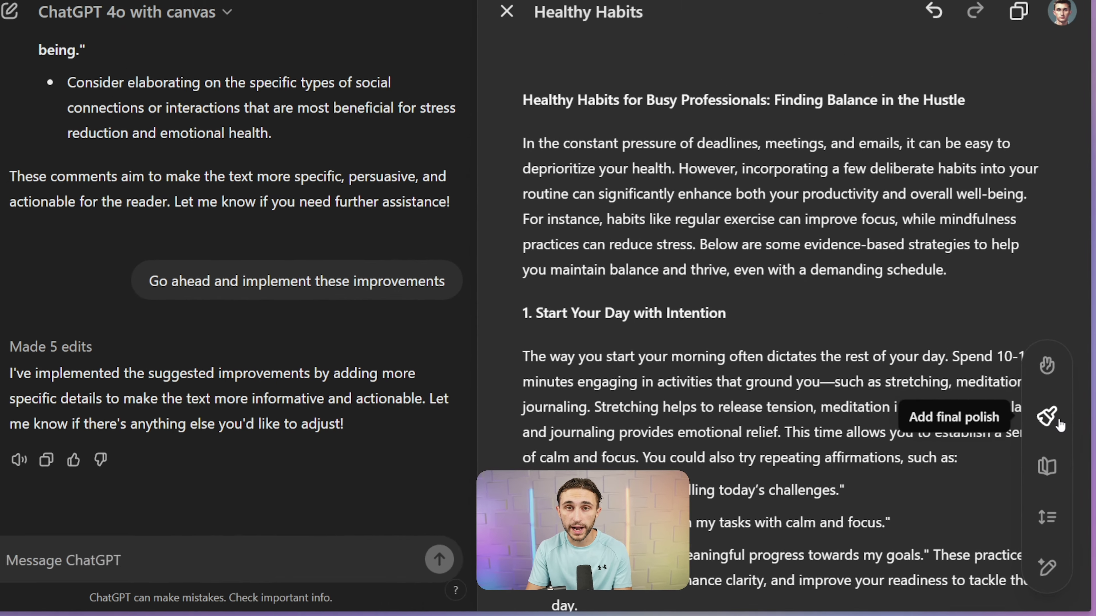
{"action": "left_click", "coordinate": [1044, 345]}
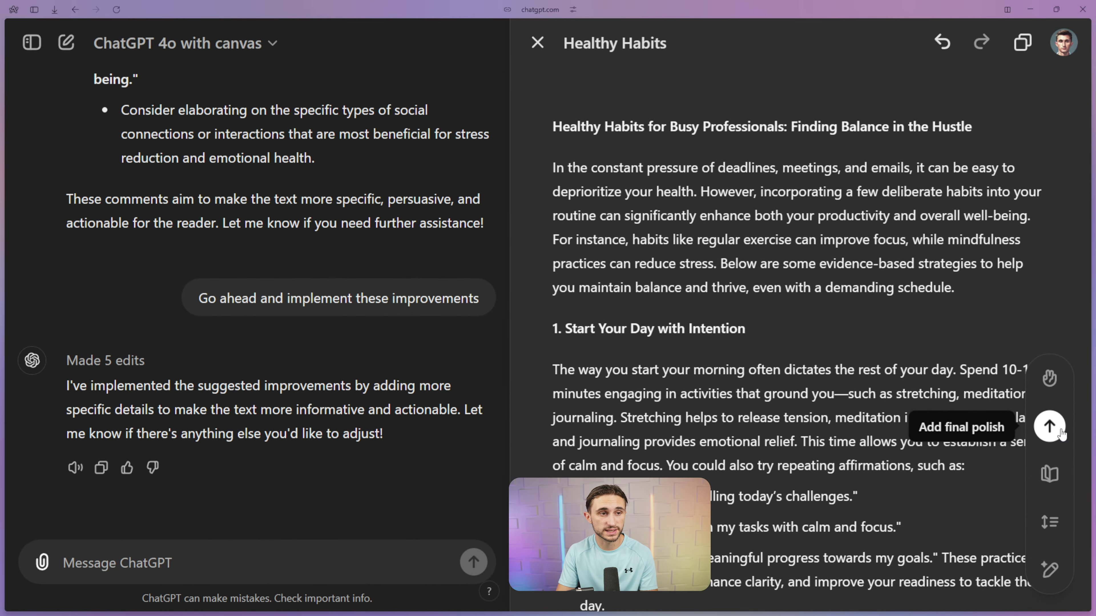
{"action": "left_click", "coordinate": [1060, 432]}
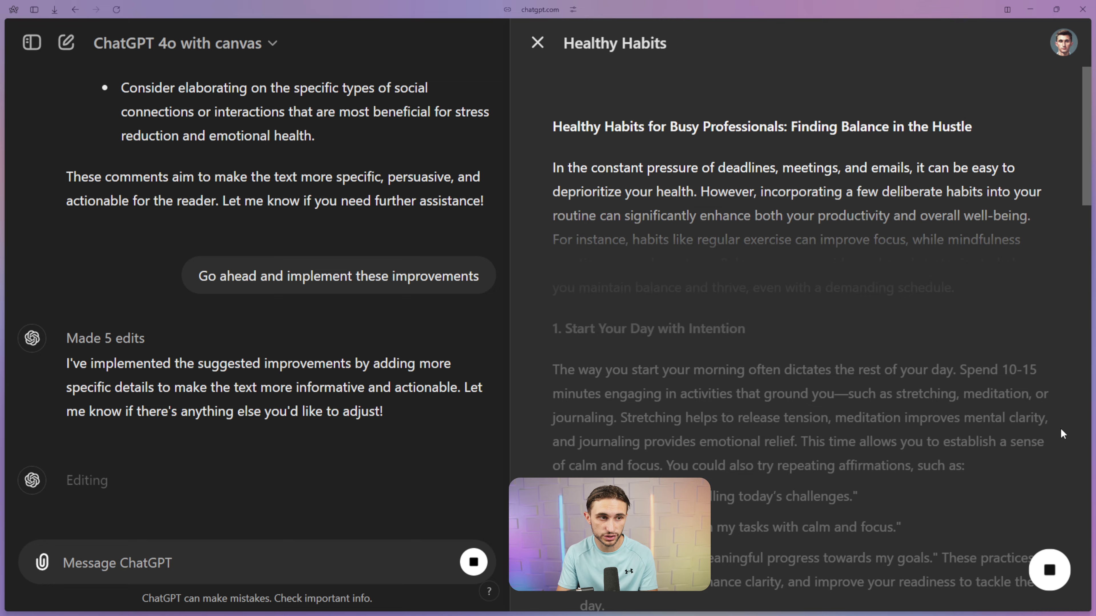
{"action": "scroll", "coordinate": [1075, 485], "scroll_direction": "up", "scroll_amount": 10}
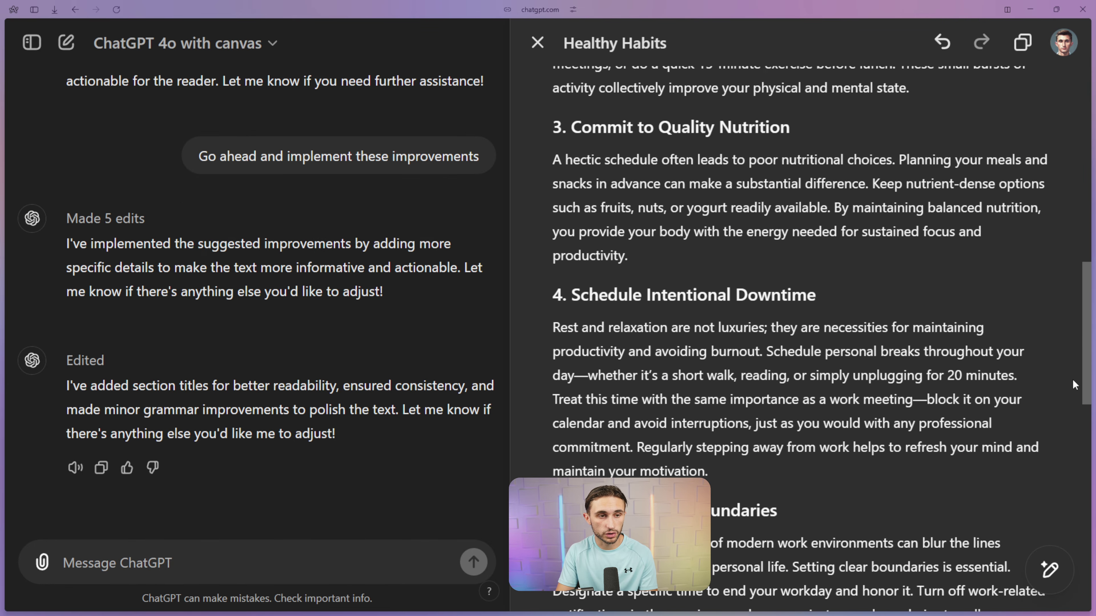
{"action": "scroll", "coordinate": [1073, 371], "scroll_direction": "up", "scroll_amount": 4}
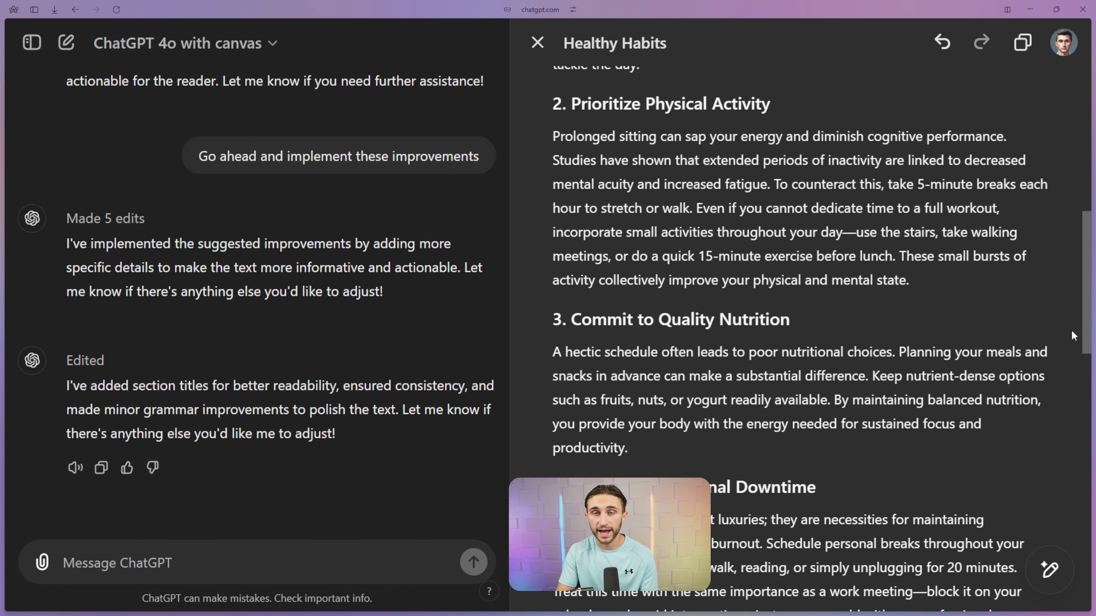